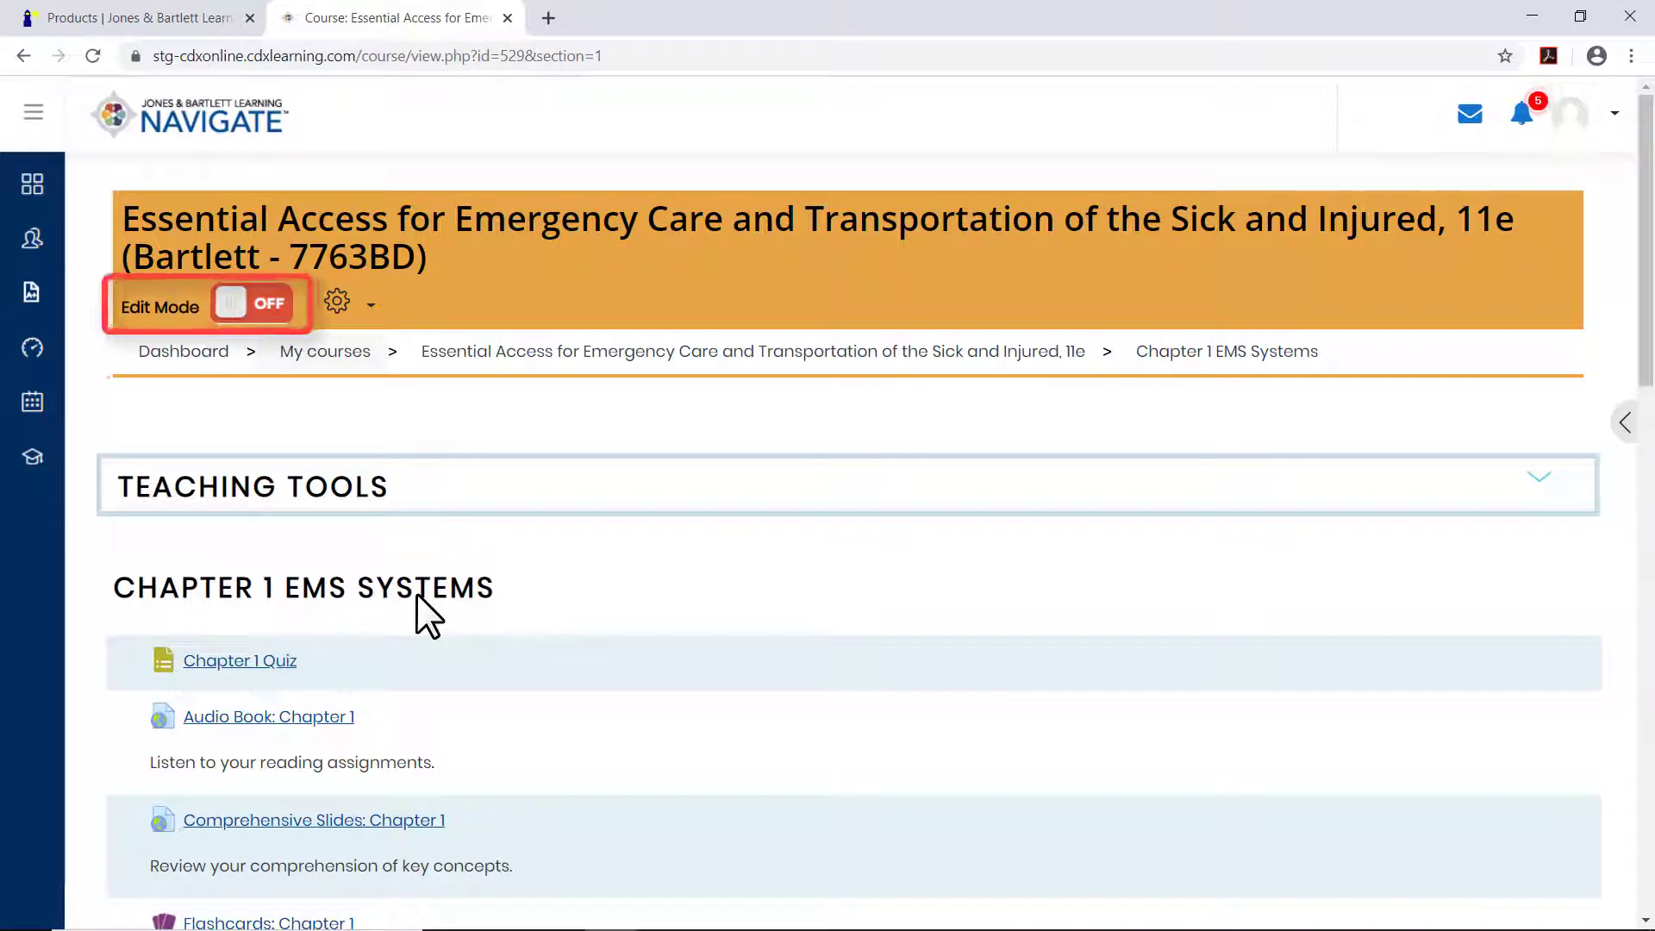
Turn on edit mode for the course and add a Quiz activity to the Chapter 1 EMS Systems section.
{"action": "left_click", "coordinate": [233, 314]}
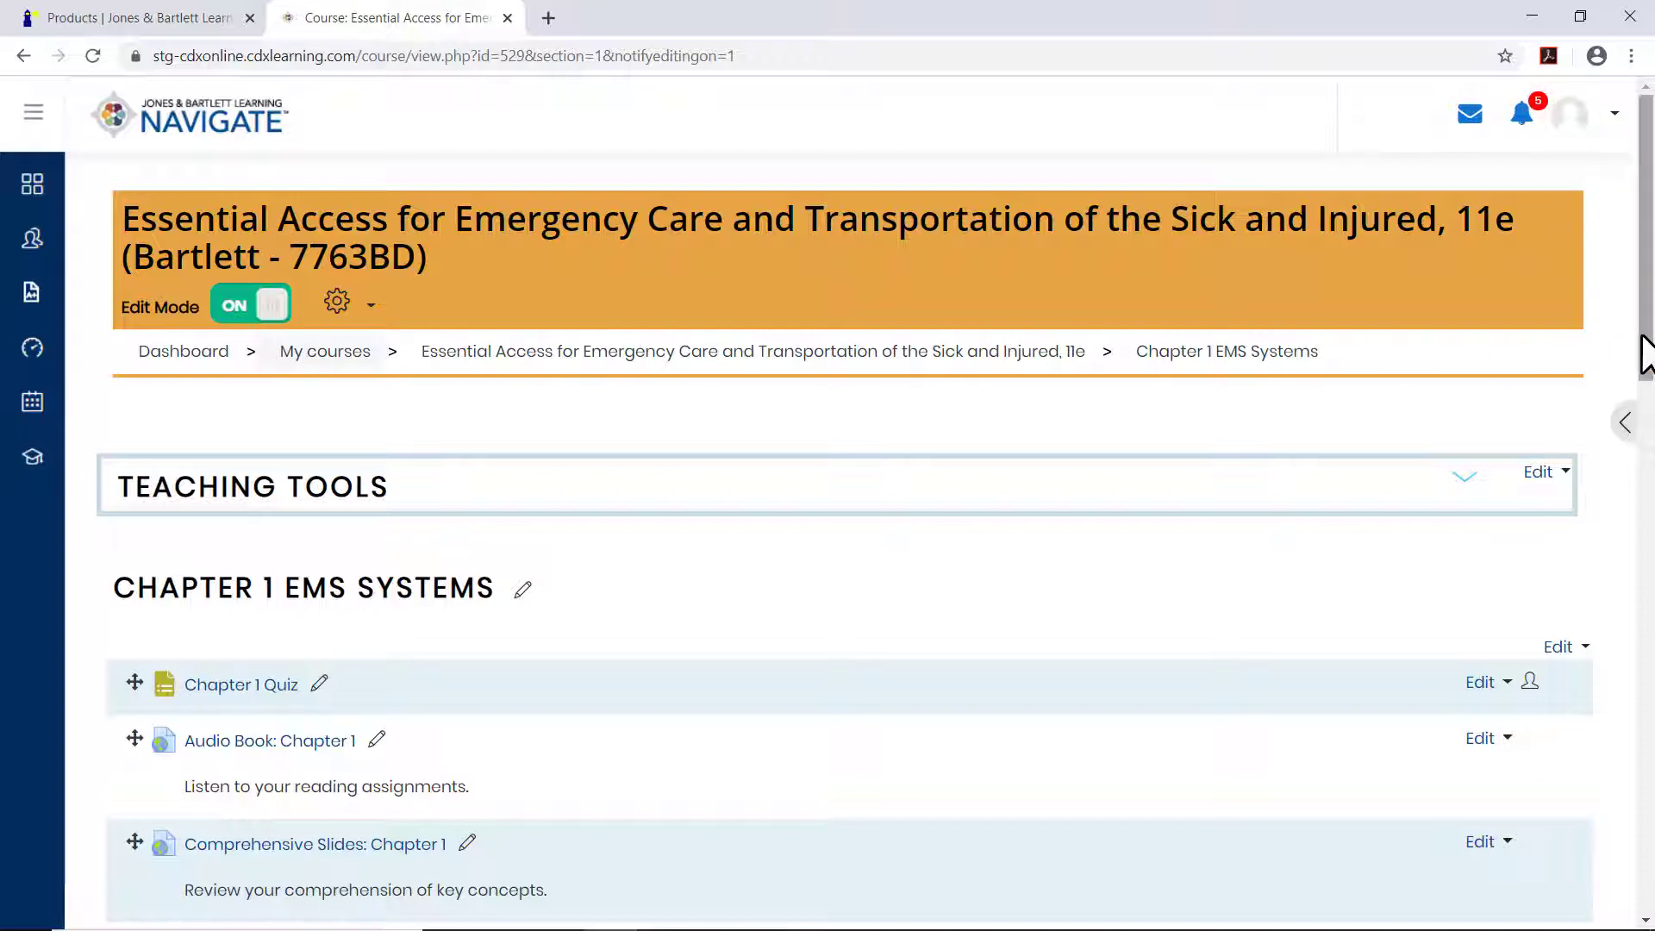
{"action": "left_click_drag", "start_coordinate": [1644, 336], "coordinate": [1651, 858]}
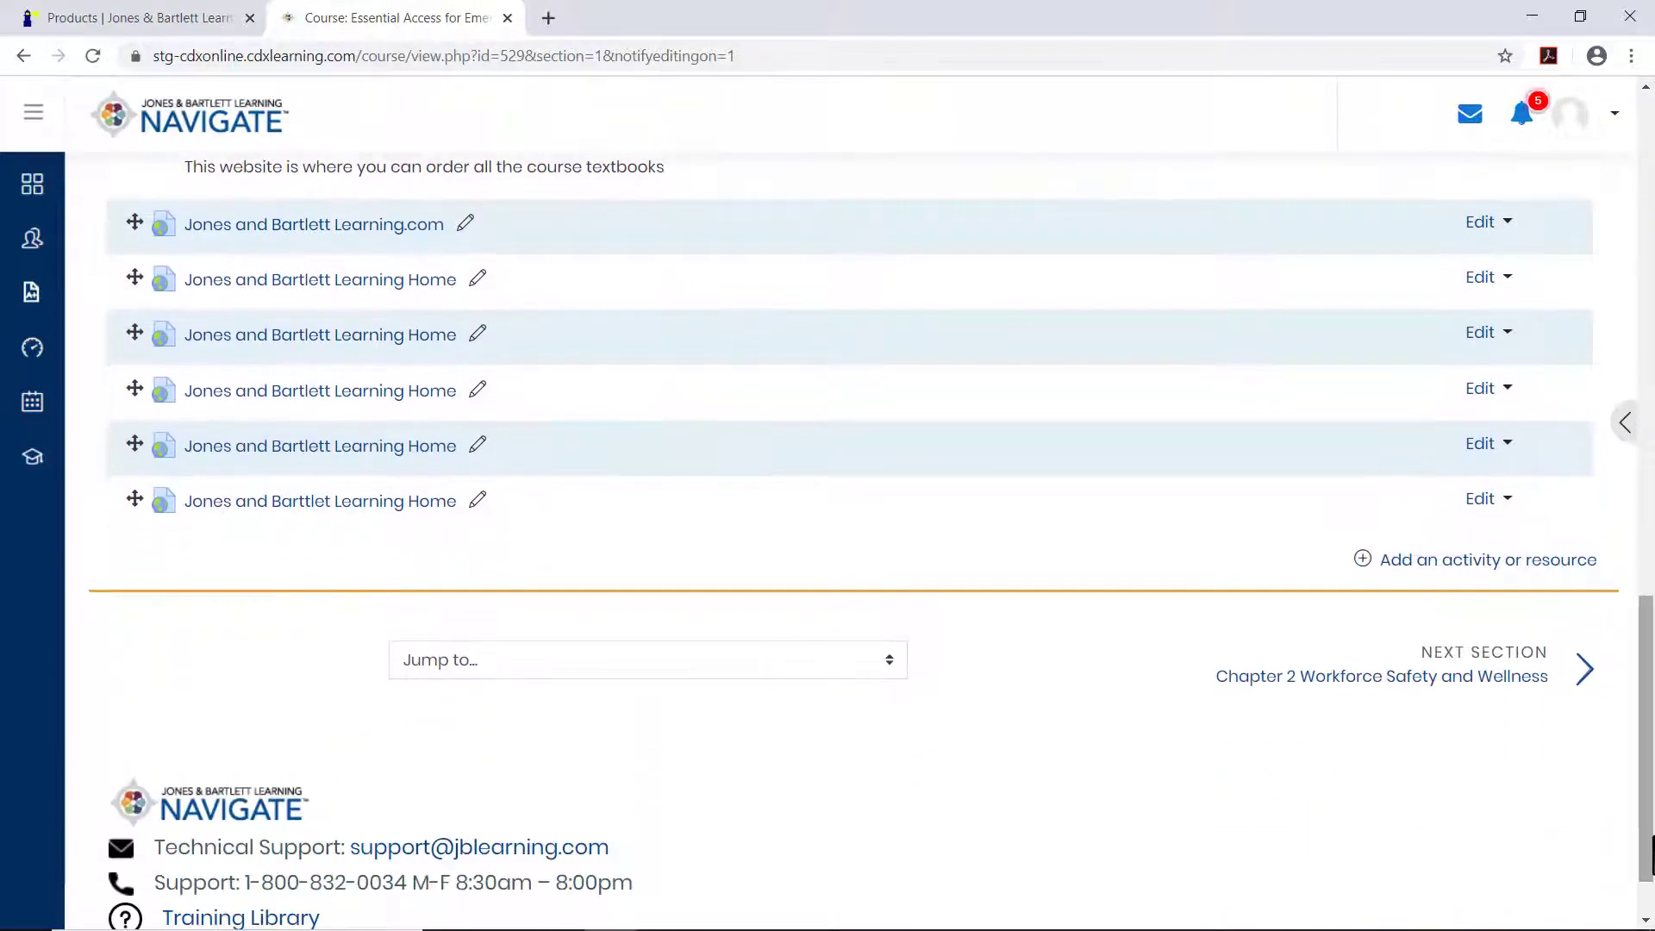
{"action": "left_click", "coordinate": [1523, 565]}
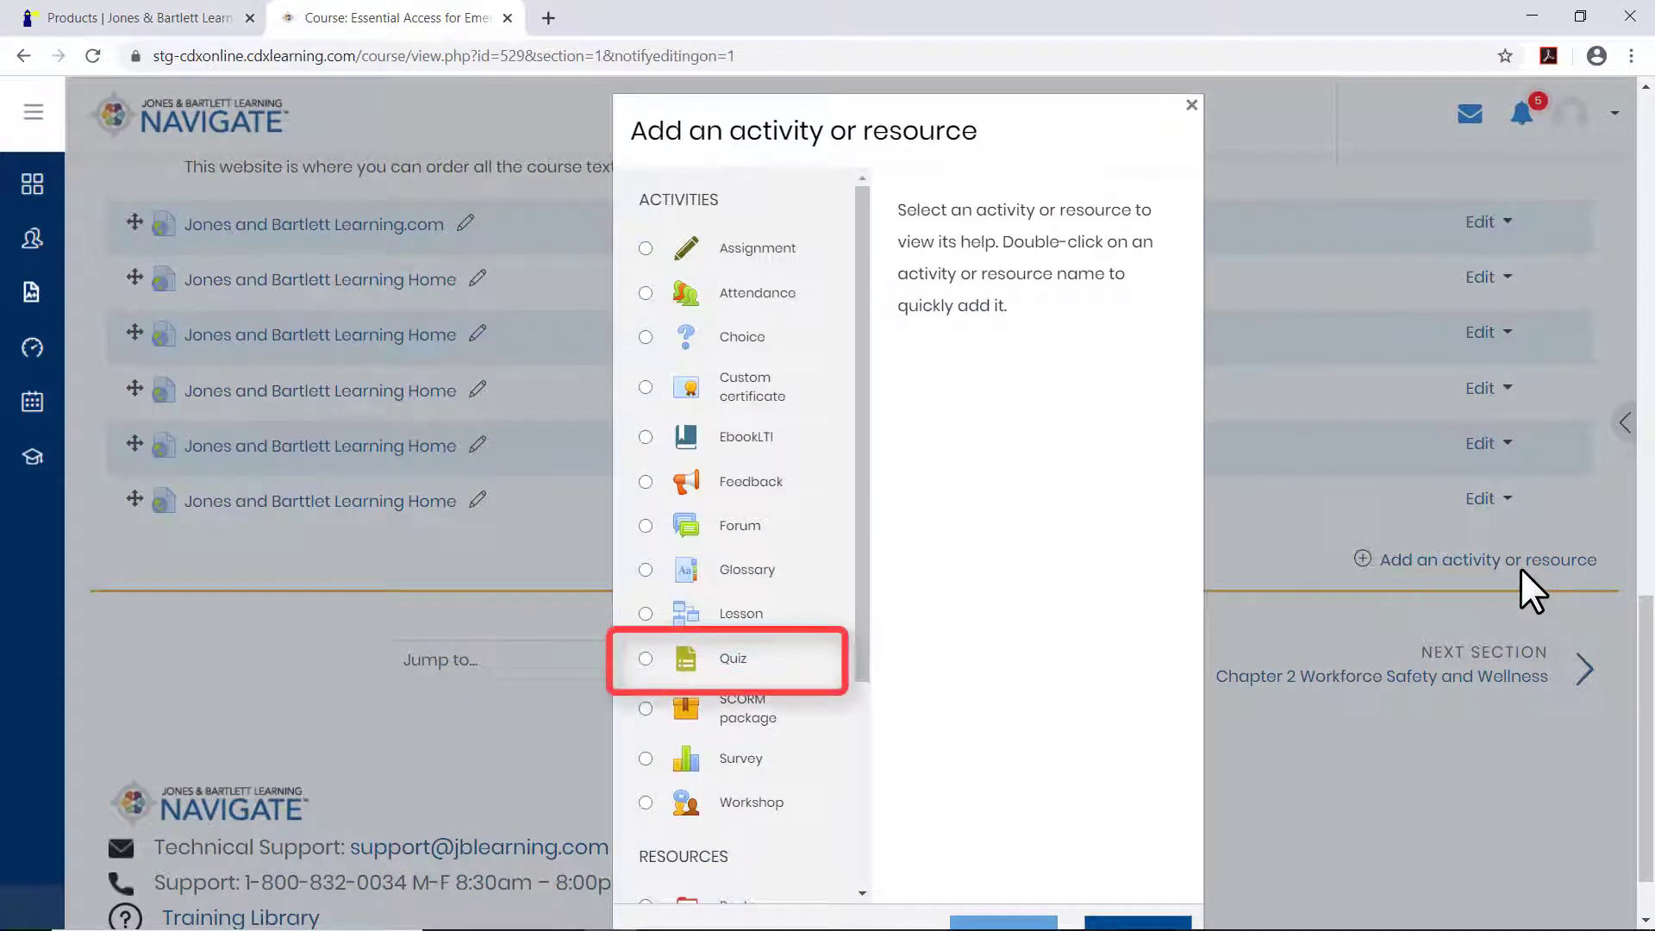
{"action": "left_click", "coordinate": [647, 659]}
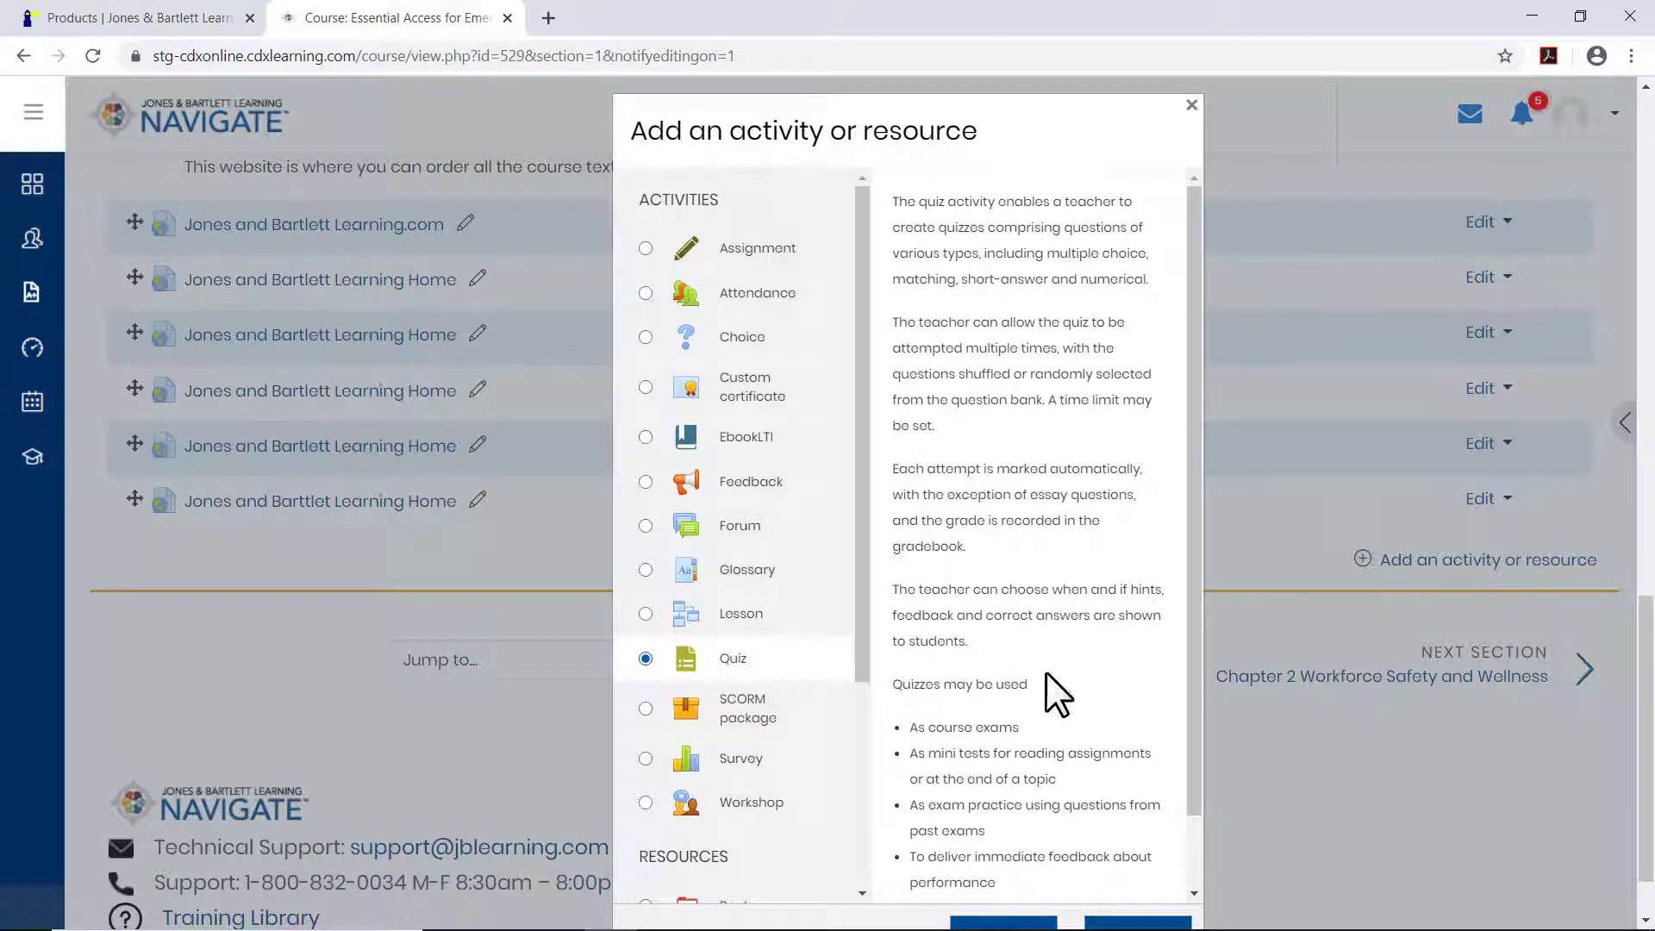
{"action": "scroll", "coordinate": [1189, 738], "scroll_direction": "down", "scroll_amount": 4}
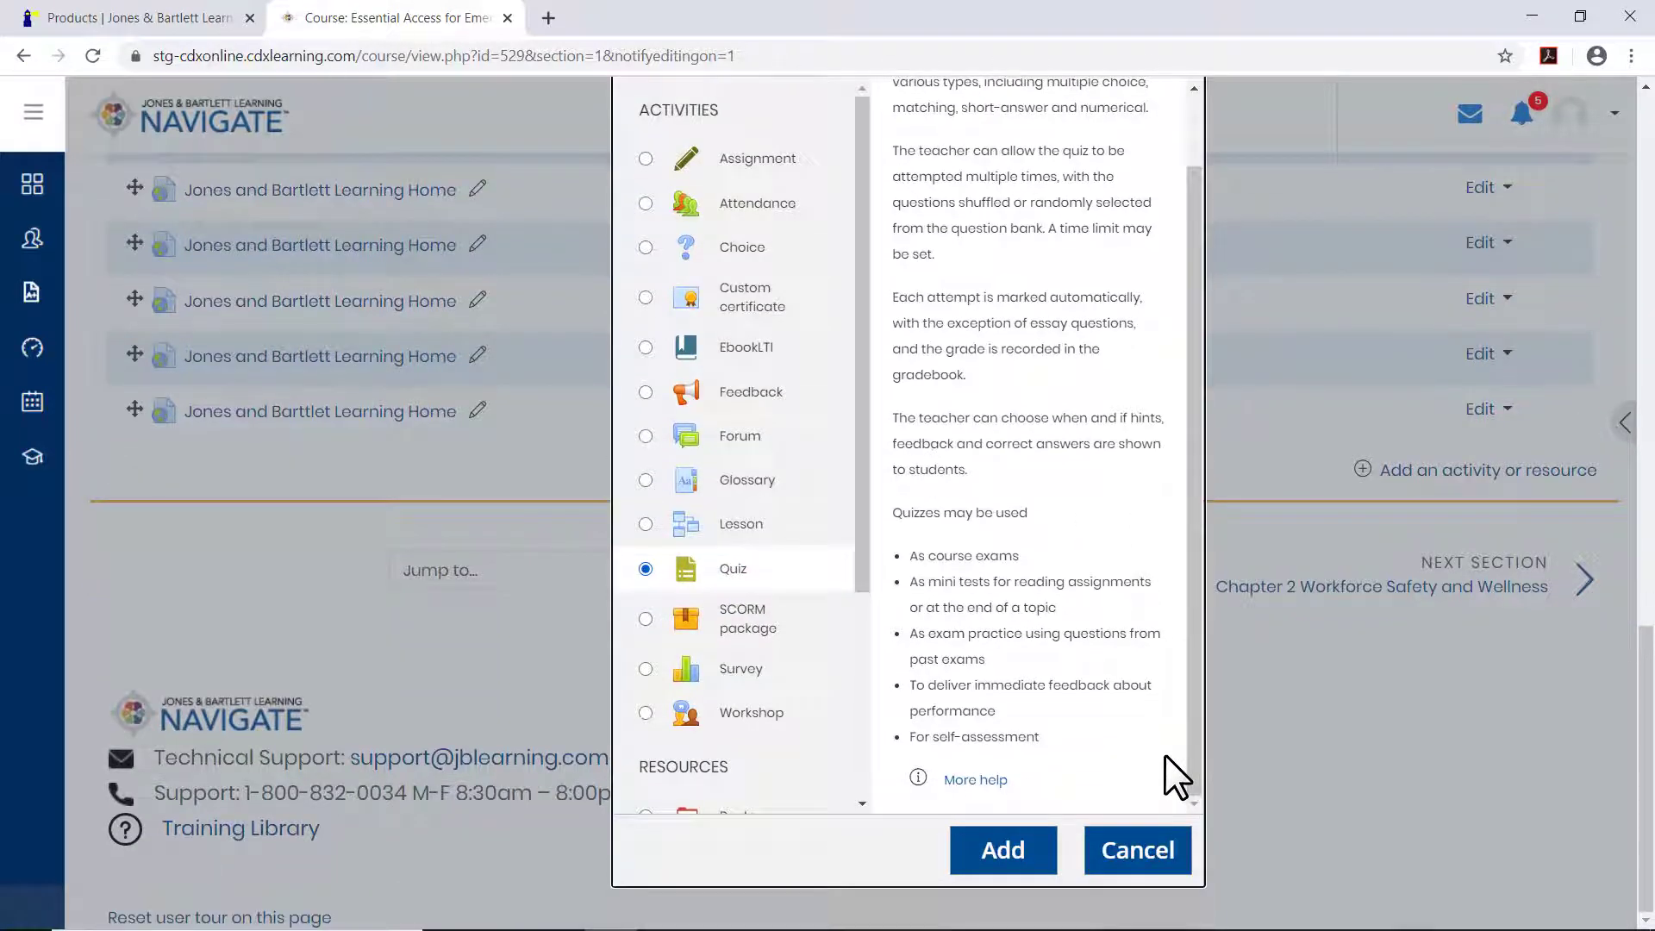
{"action": "left_click", "coordinate": [1043, 853]}
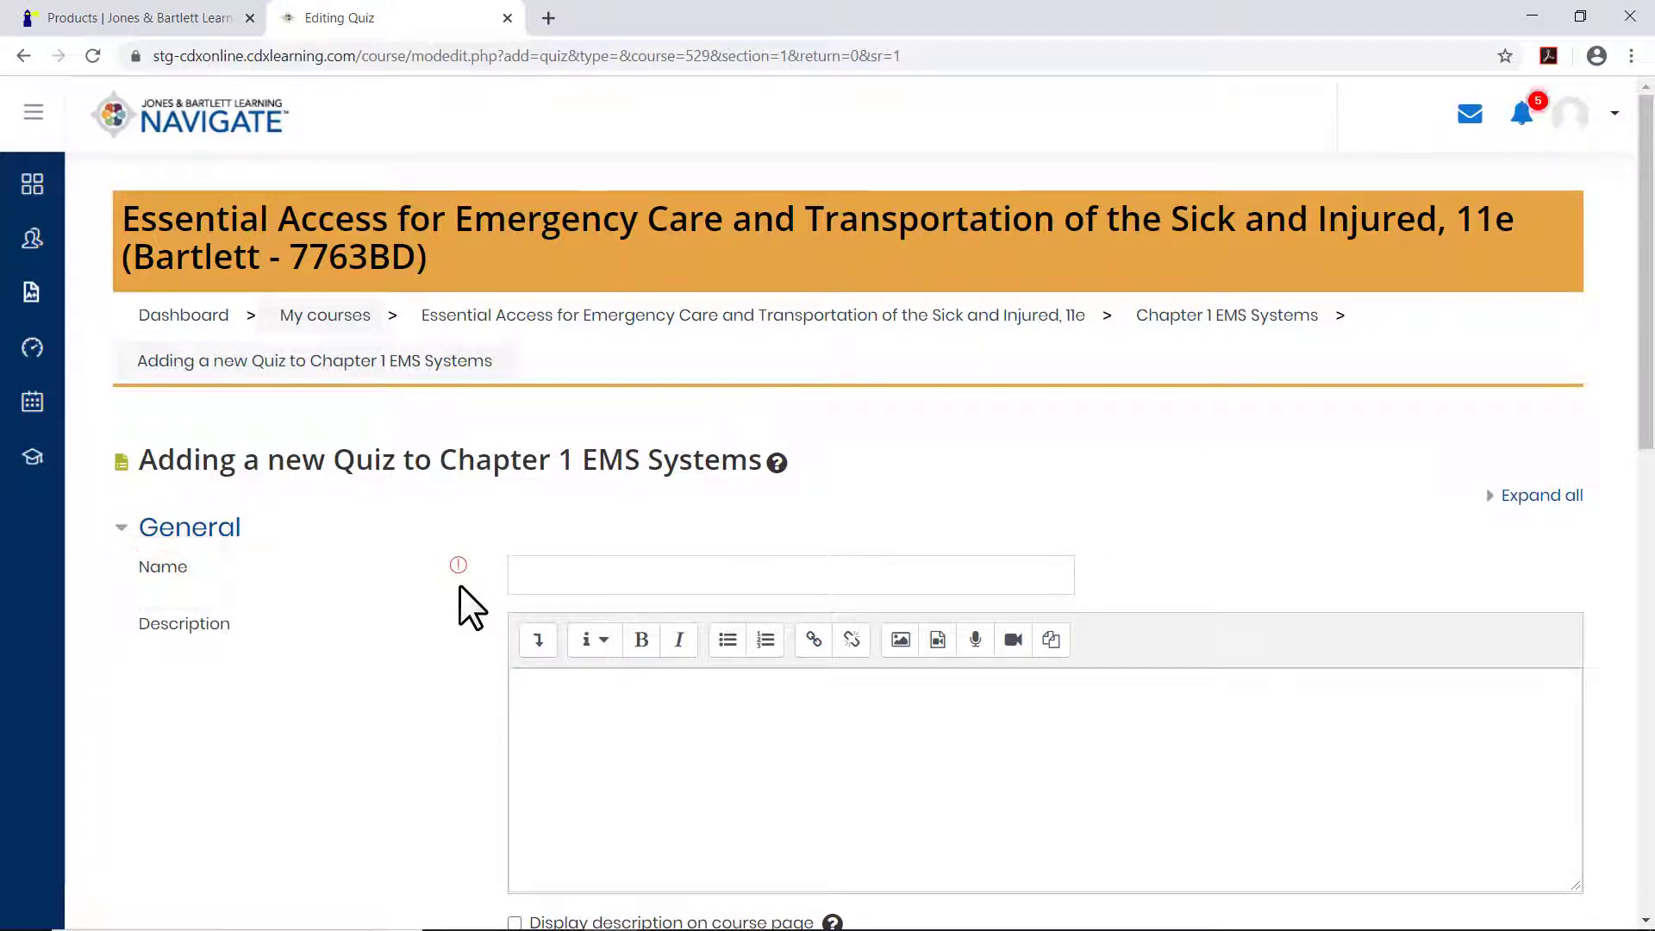
Name the quiz "Chapter 1 Quiz" and enter the description "Chapter 1 Quiz on EMS Systems".
{"action": "left_click", "coordinate": [523, 583]}
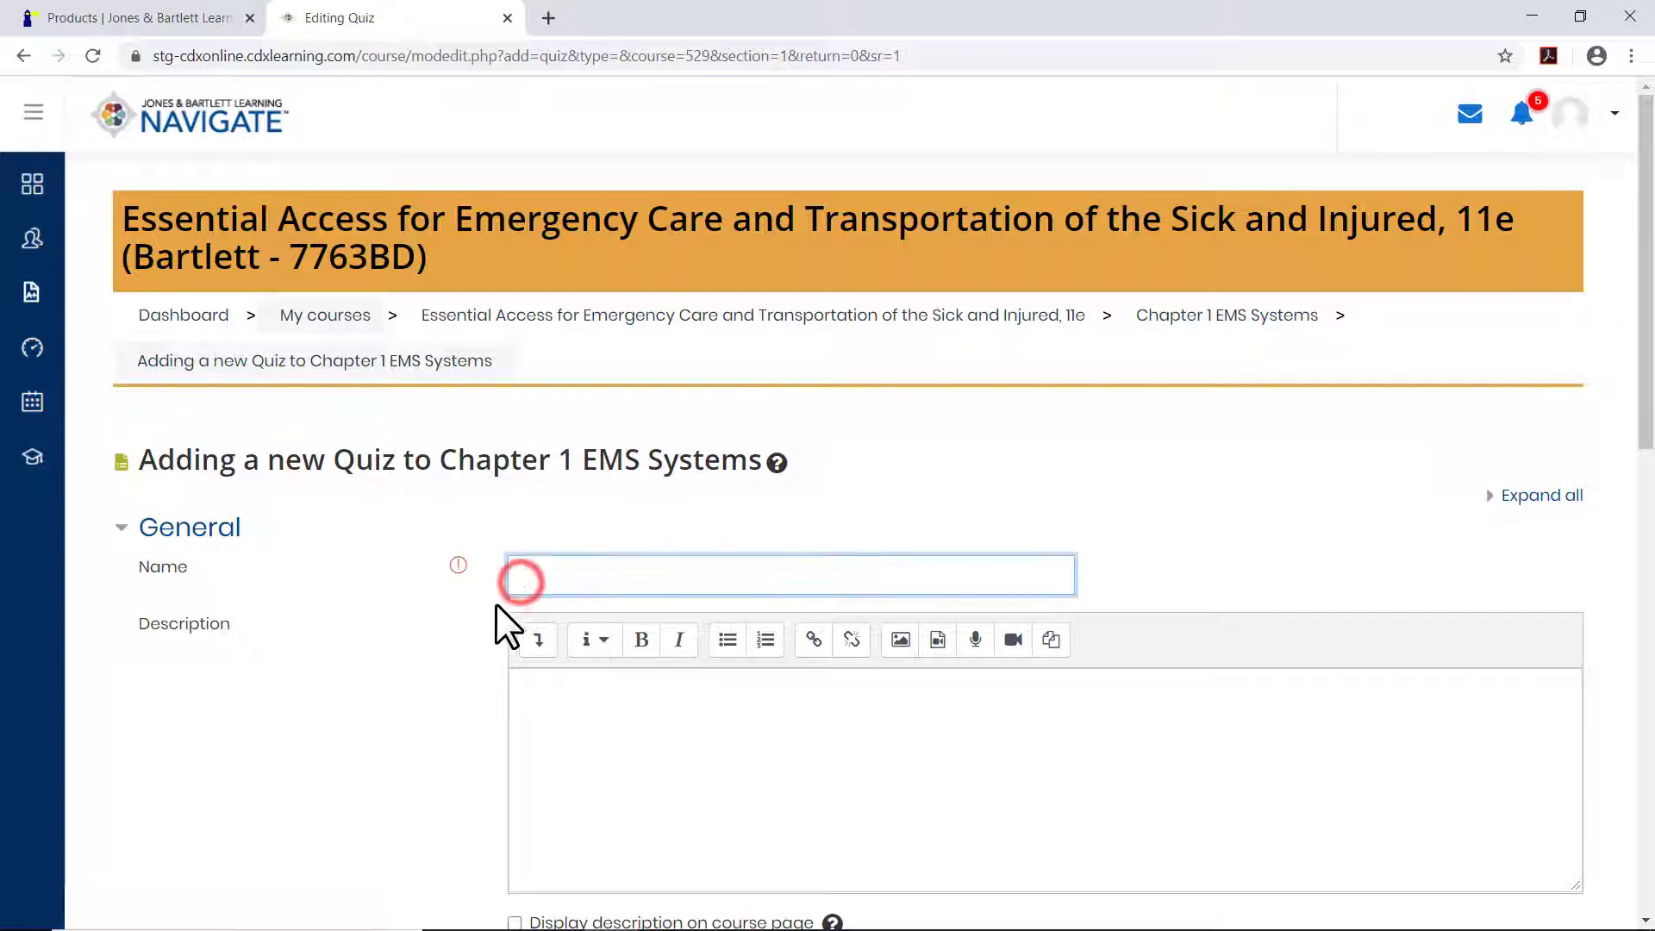
{"action": "type", "text": "Chapter 1 Quiz"}
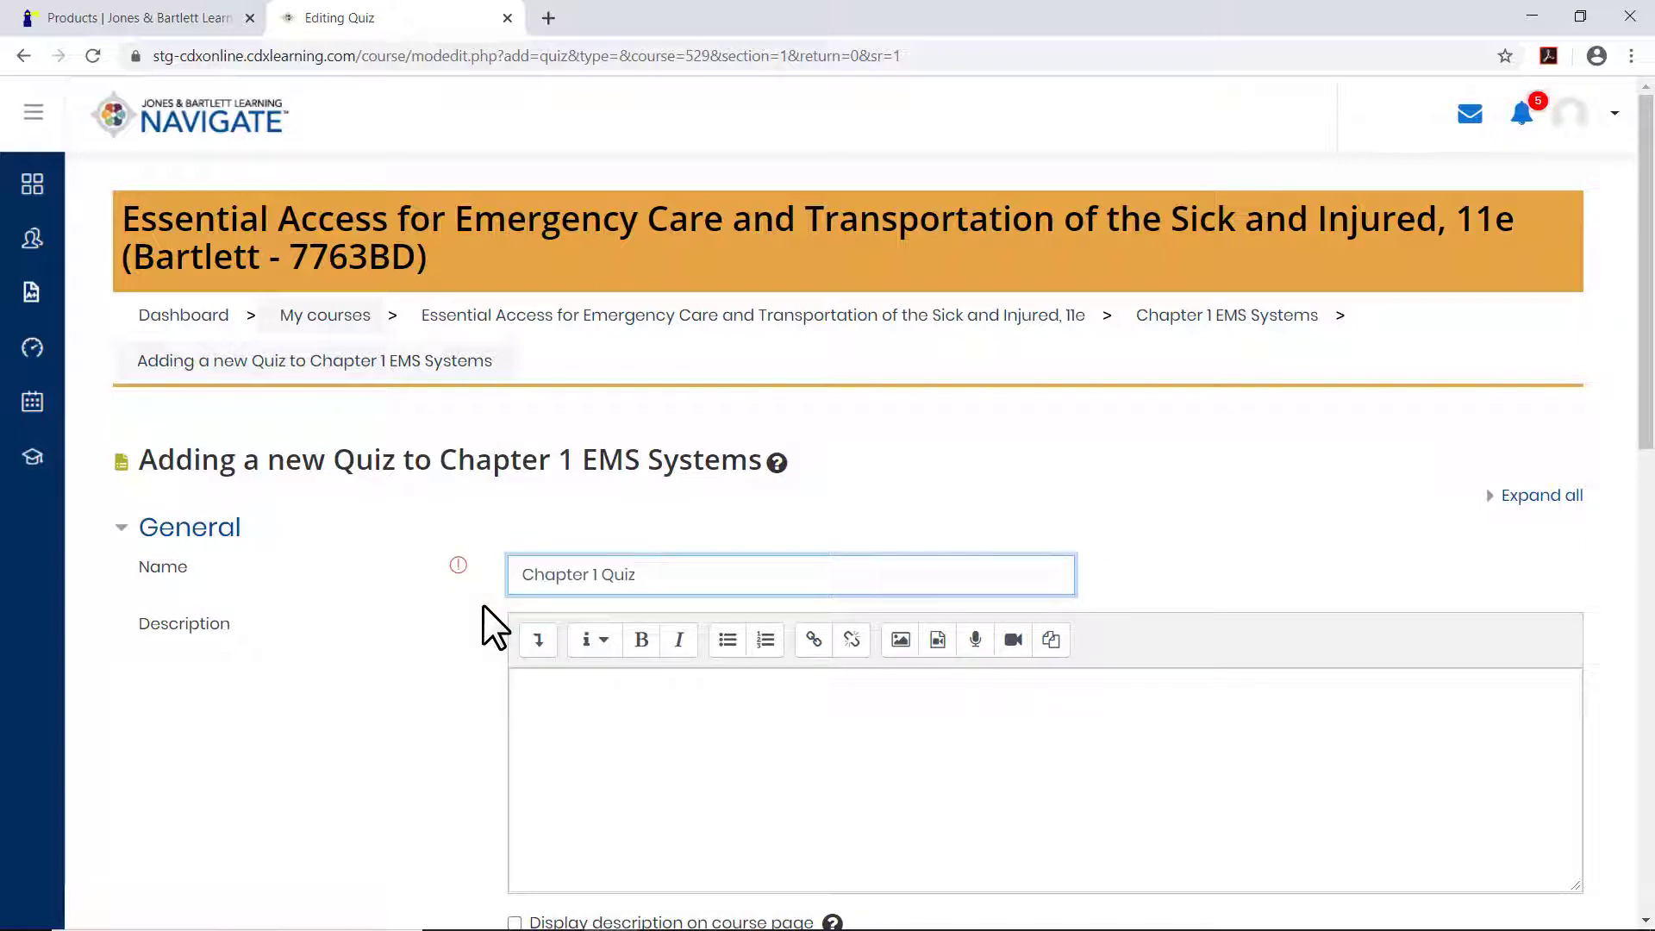
{"action": "left_click", "coordinate": [544, 706]}
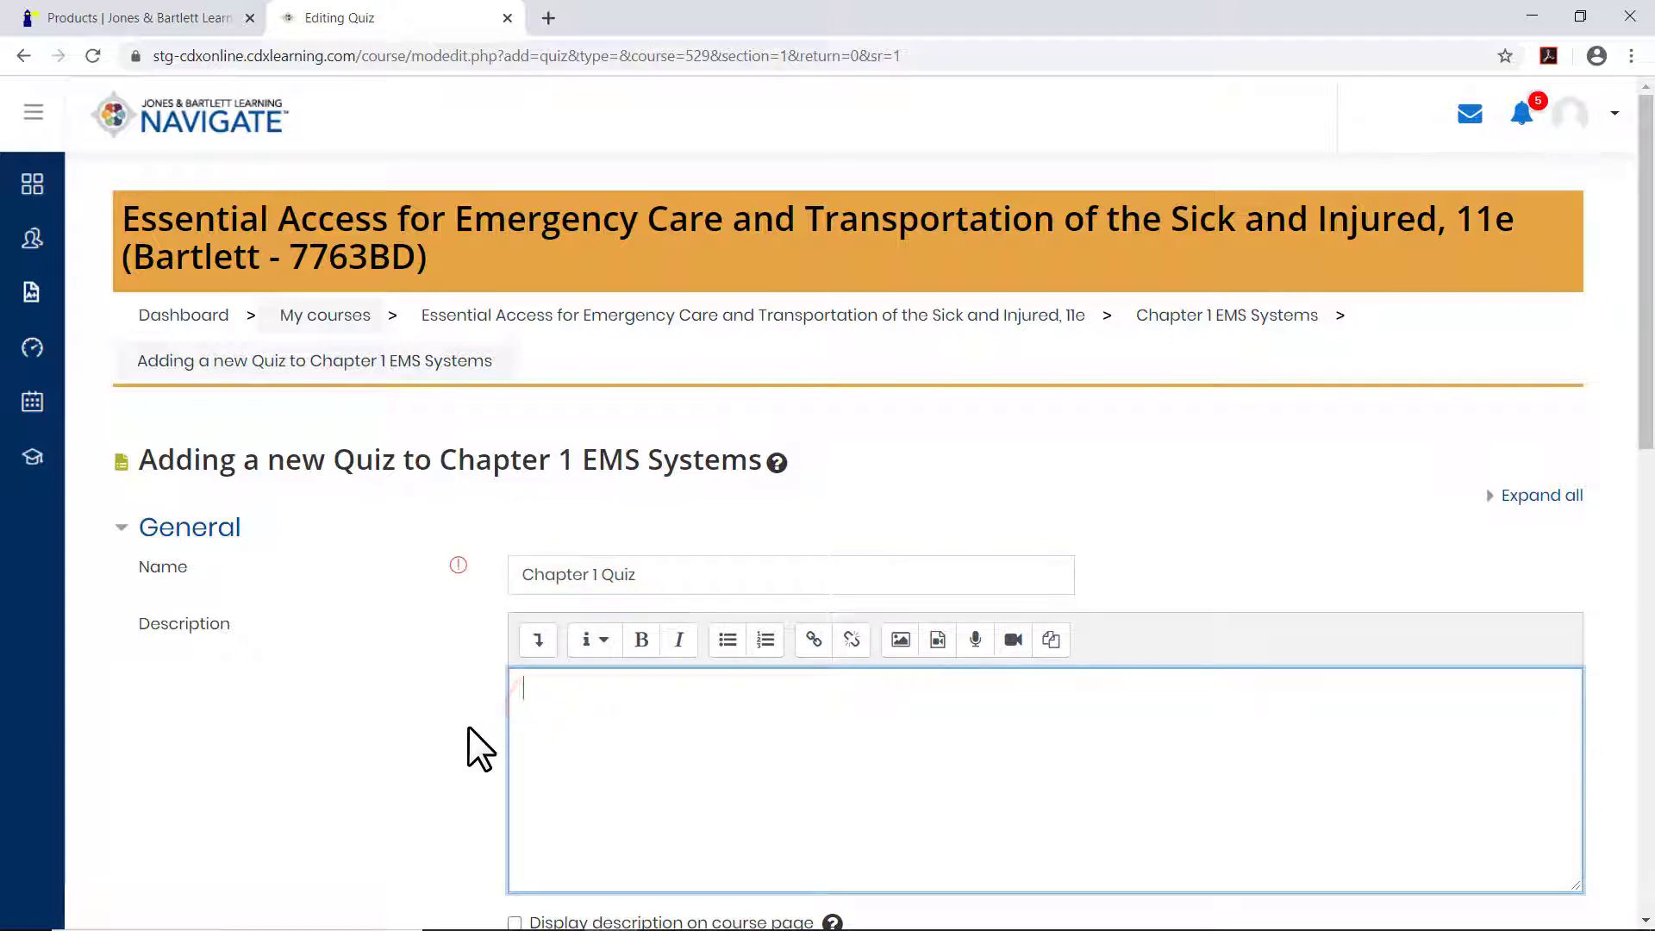
{"action": "type", "text": "Chapter 1 Quiz on EMS Systems"}
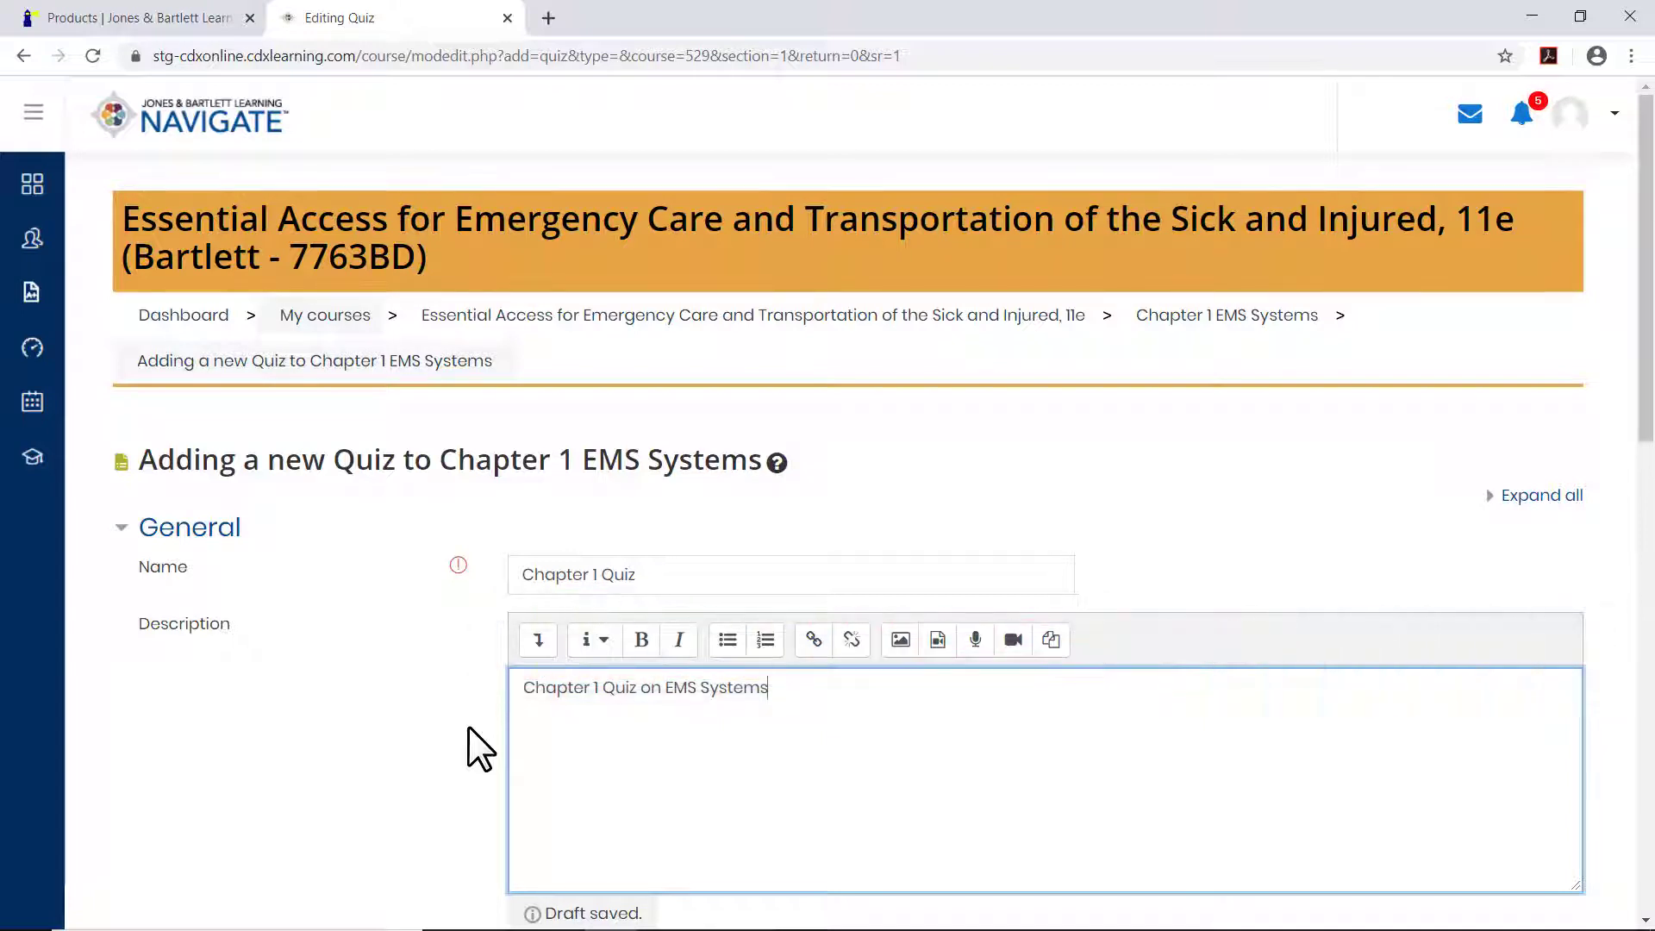
{"action": "left_click", "coordinate": [468, 726]}
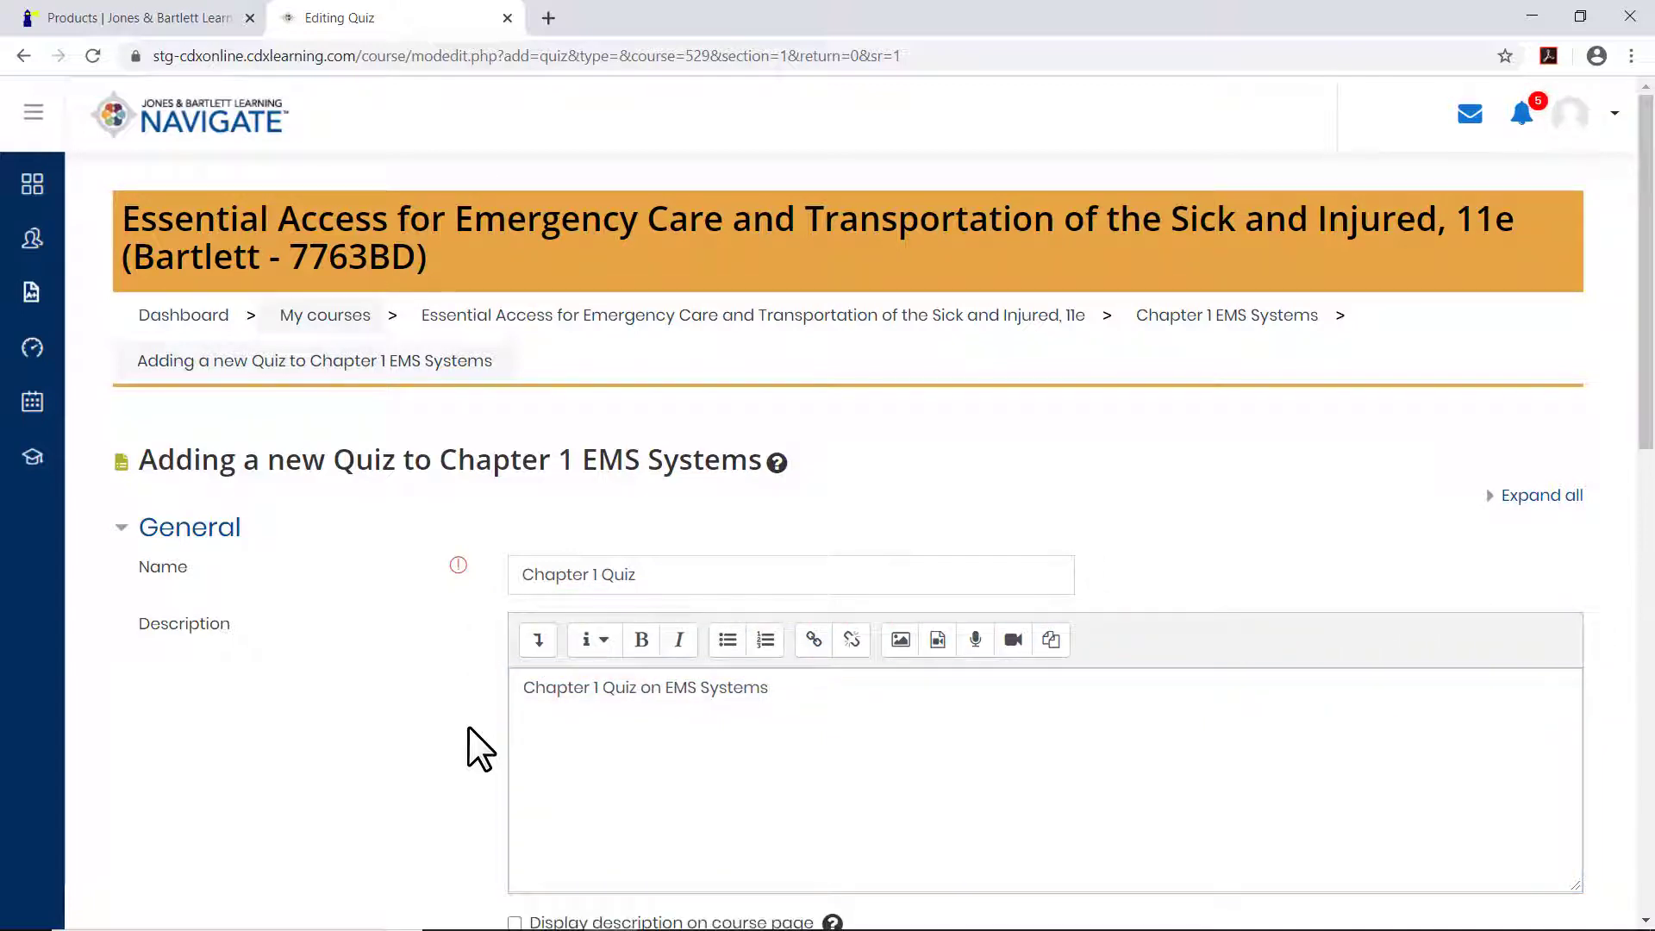
Enable the quiz's opening date in the timing settings and set its month to July.
{"action": "scroll", "coordinate": [468, 726], "scroll_direction": "down", "scroll_amount": 1}
{"action": "scroll", "coordinate": [468, 726], "scroll_direction": "down", "scroll_amount": 2}
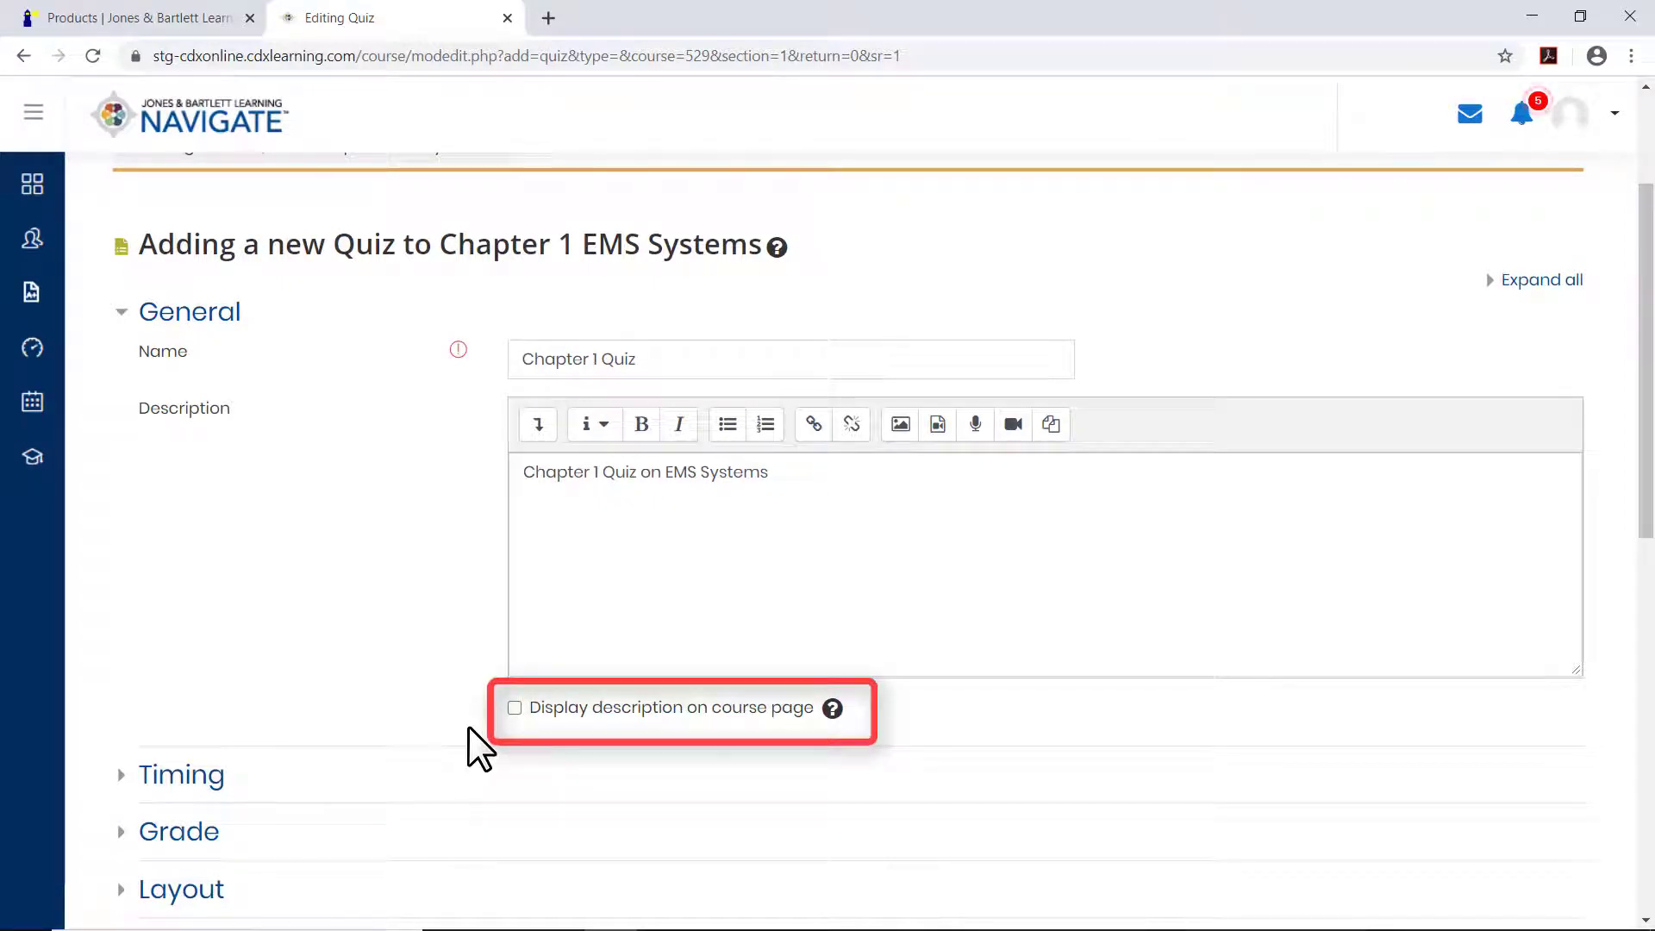
{"action": "scroll", "coordinate": [468, 726], "scroll_direction": "down", "scroll_amount": 5}
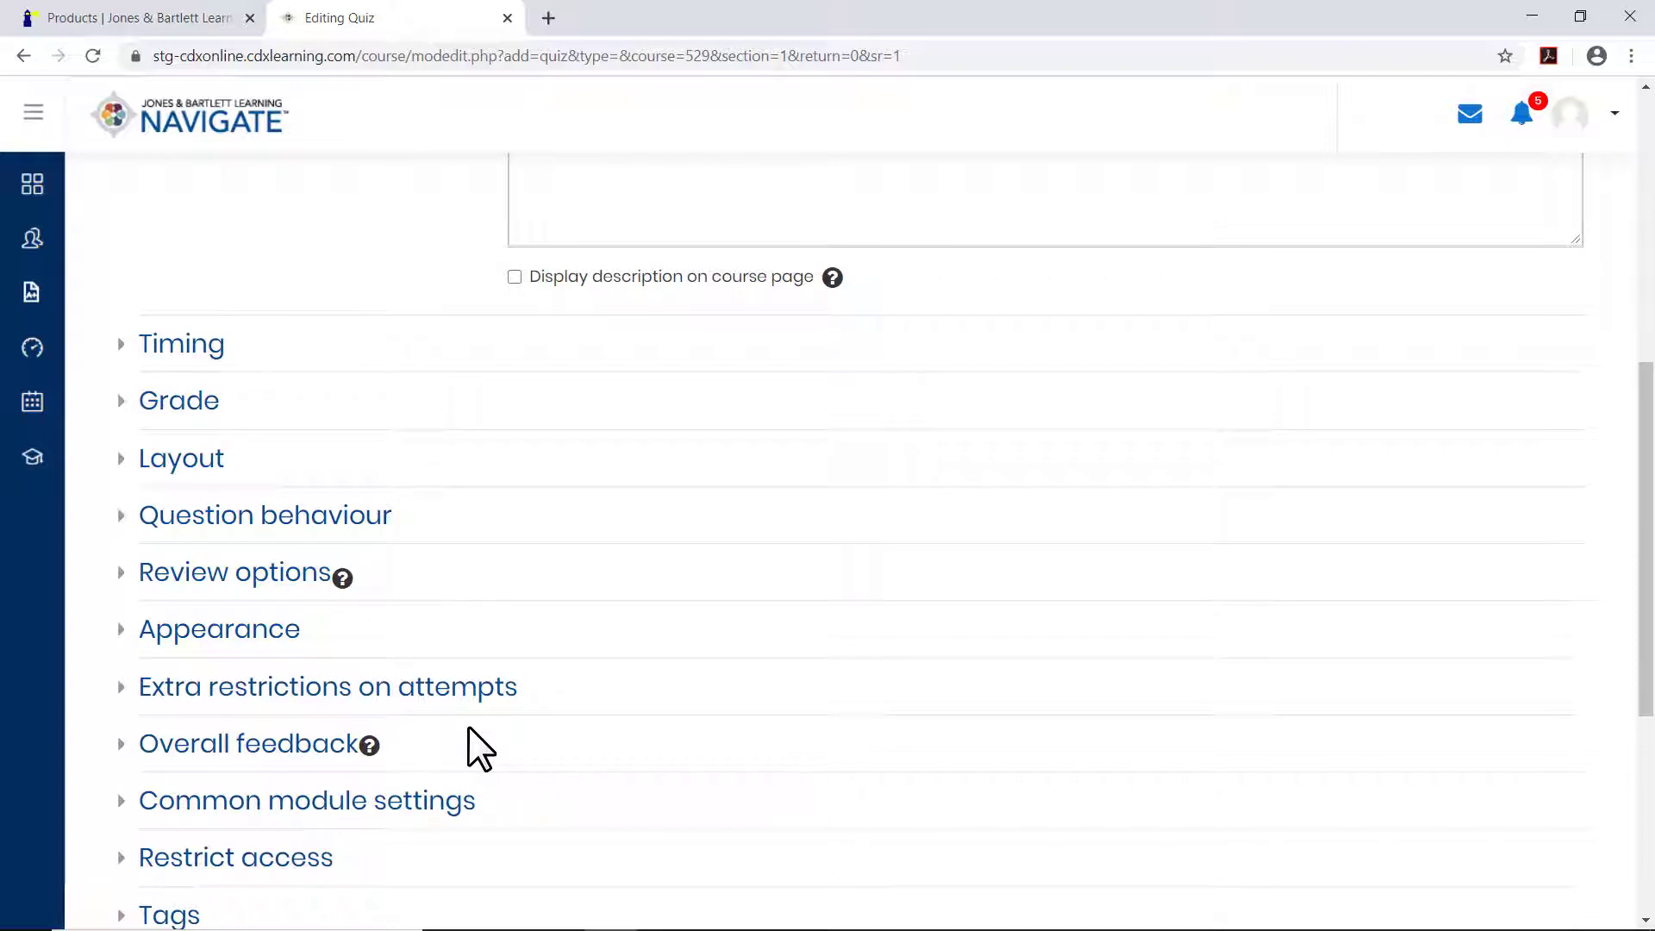
{"action": "left_click", "coordinate": [204, 350]}
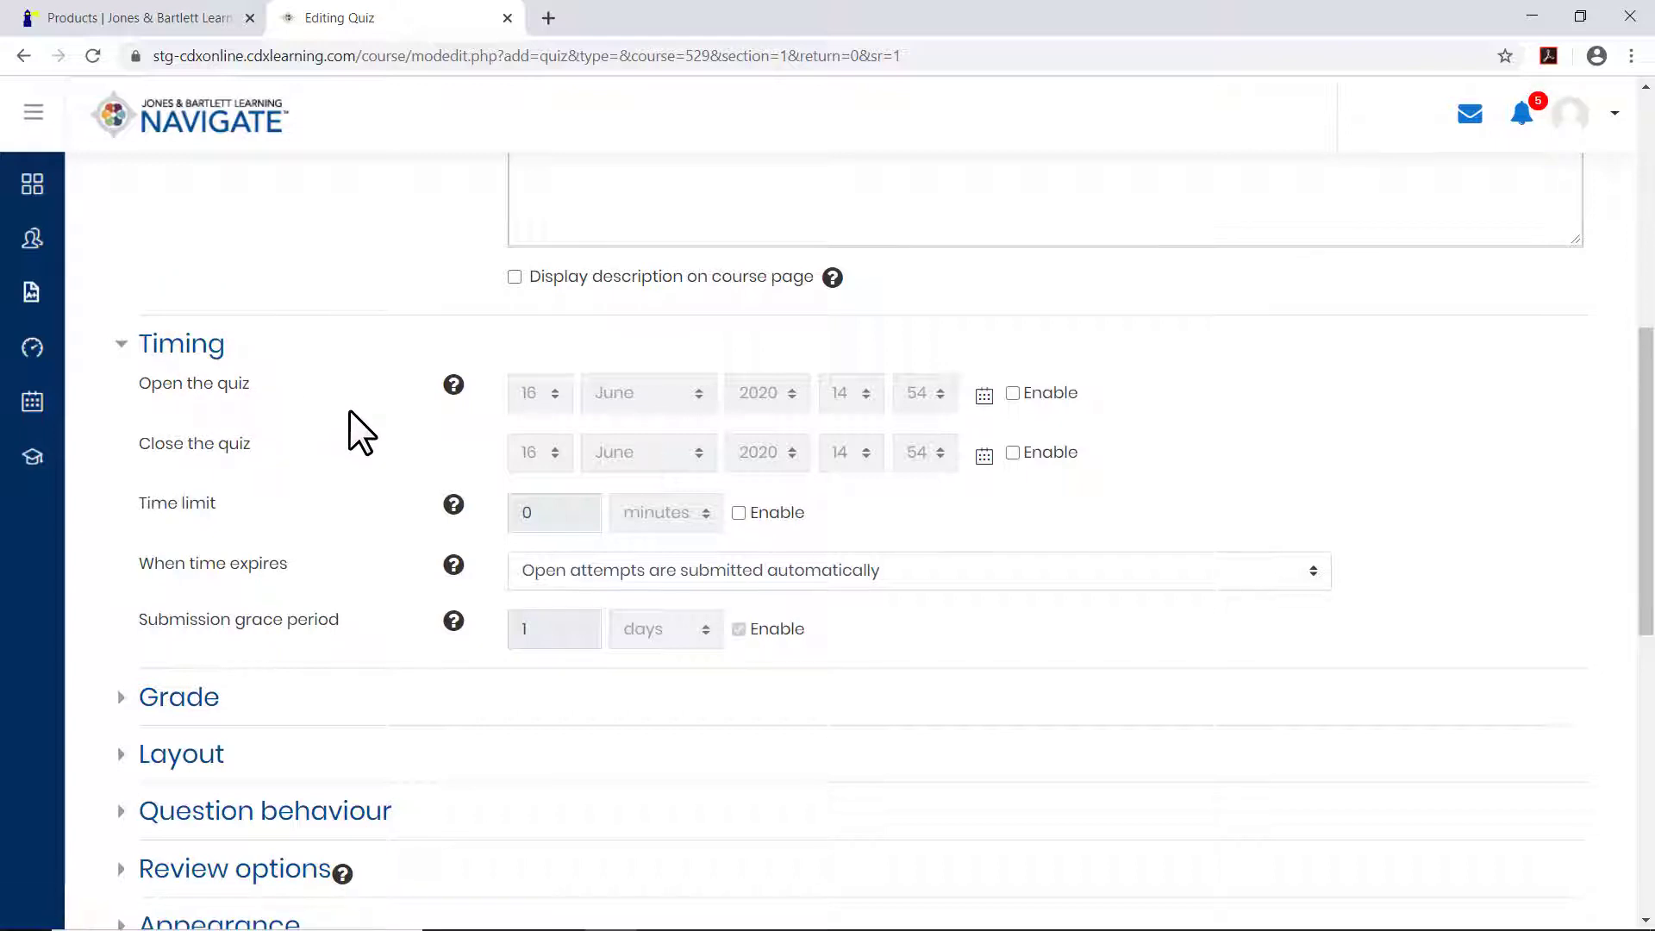
{"action": "left_click", "coordinate": [1014, 393]}
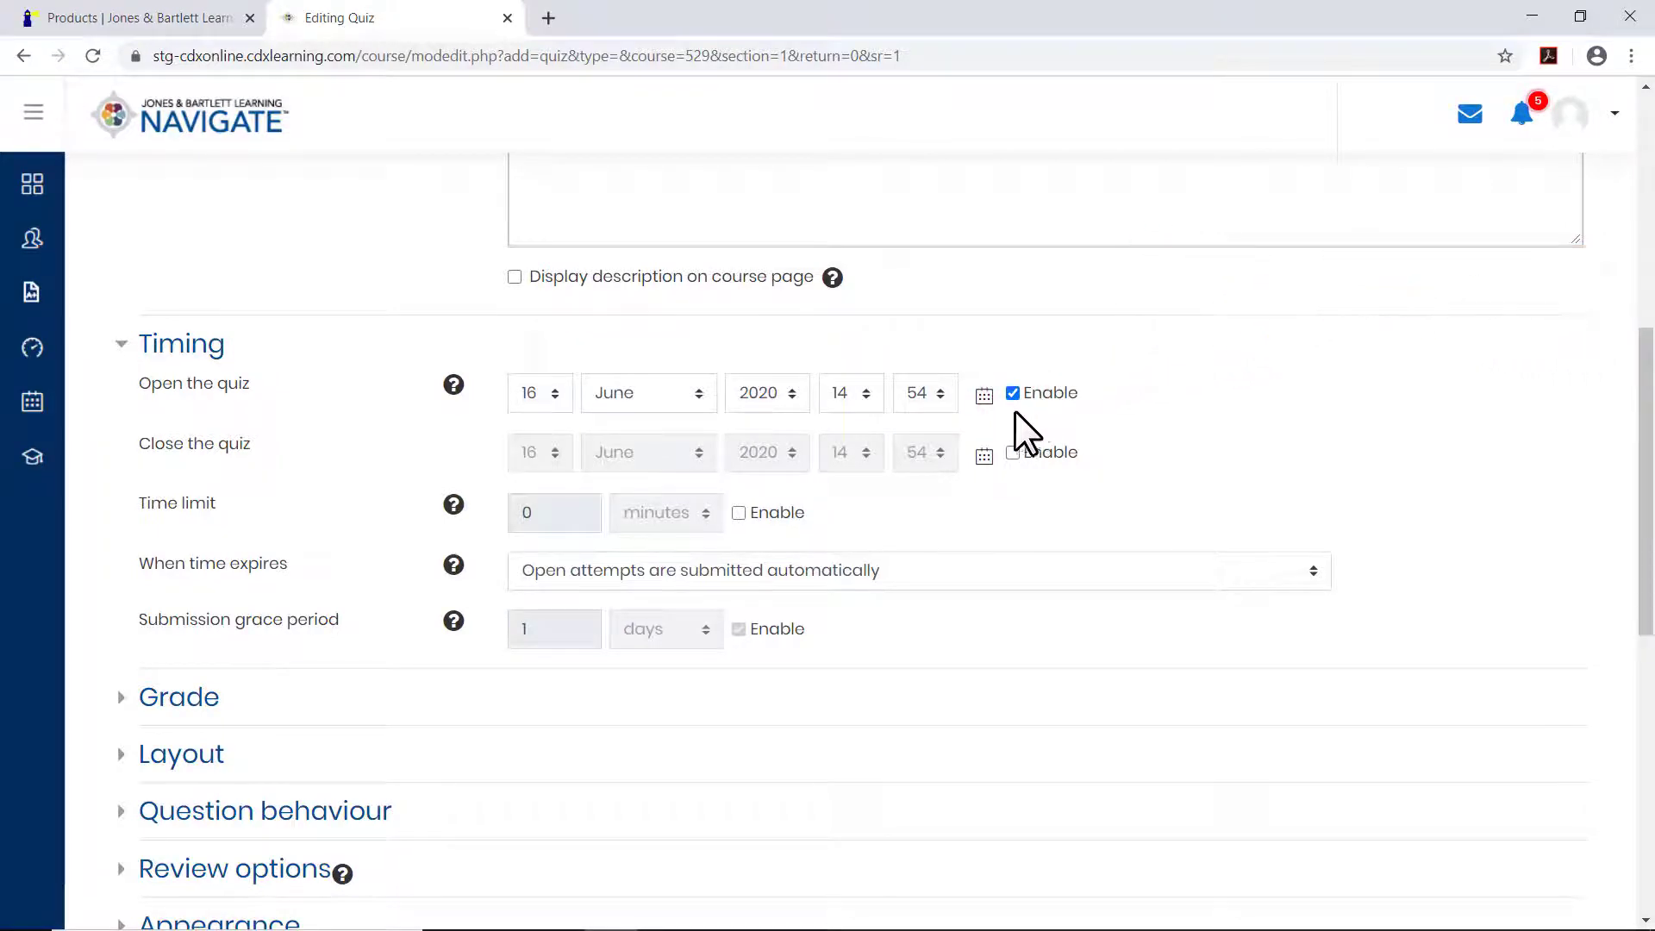
{"action": "left_click", "coordinate": [706, 396]}
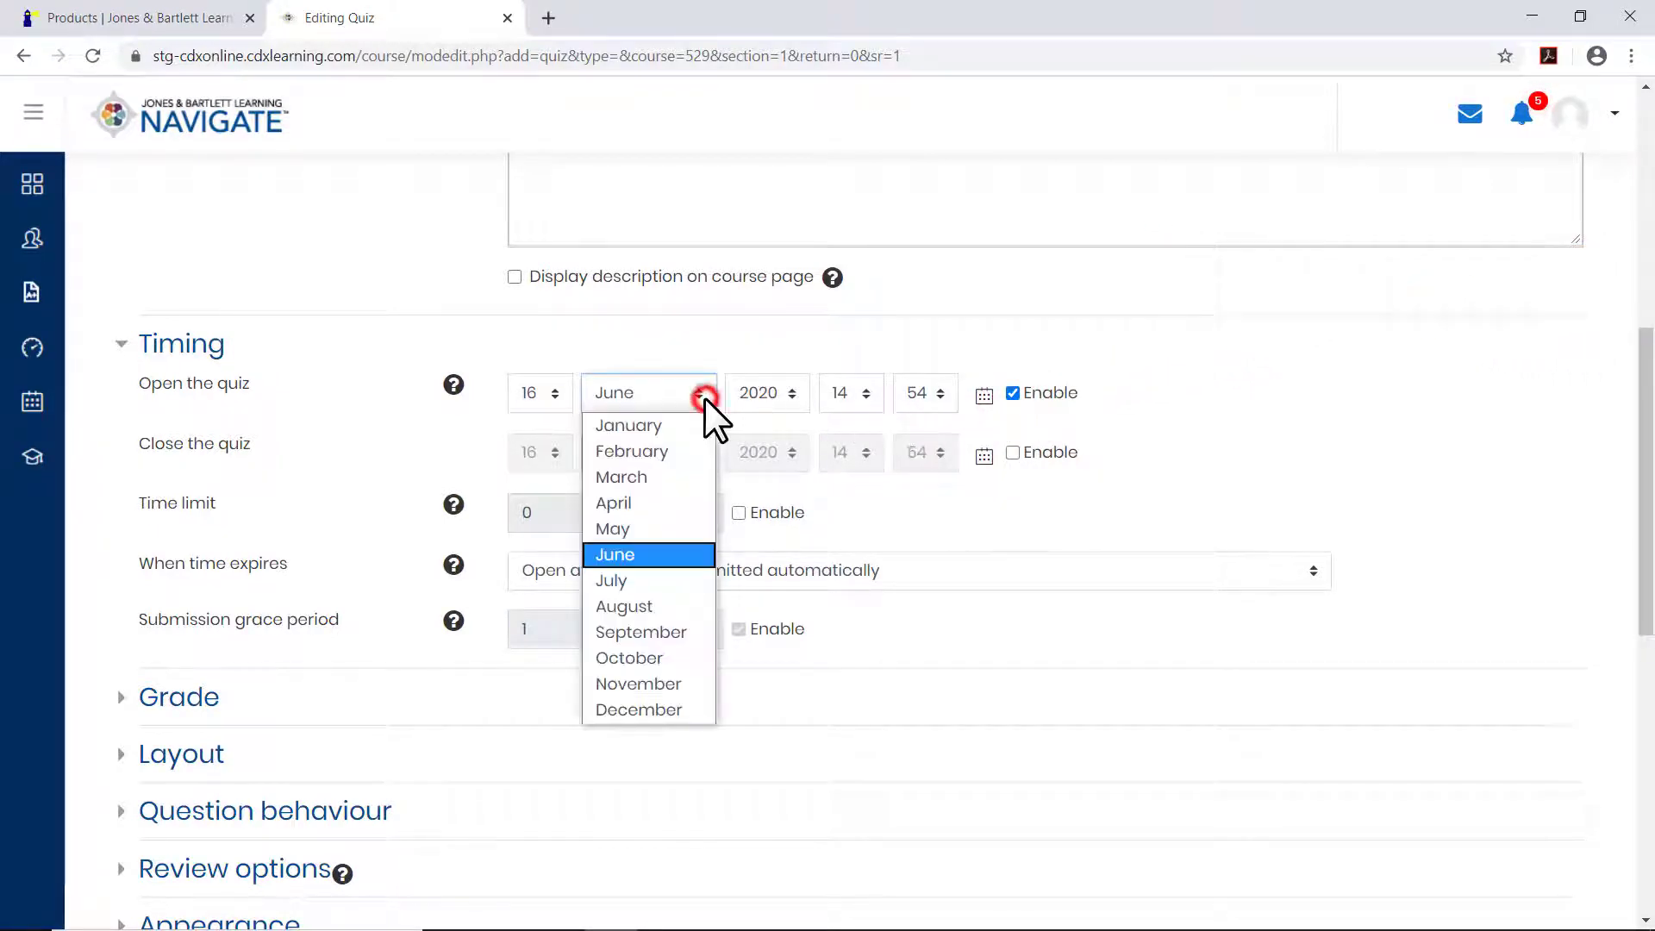
{"action": "left_click", "coordinate": [665, 580]}
Enable the quiz's closing date with the month August and set a time limit of 12 minutes.
{"action": "left_click", "coordinate": [1013, 452]}
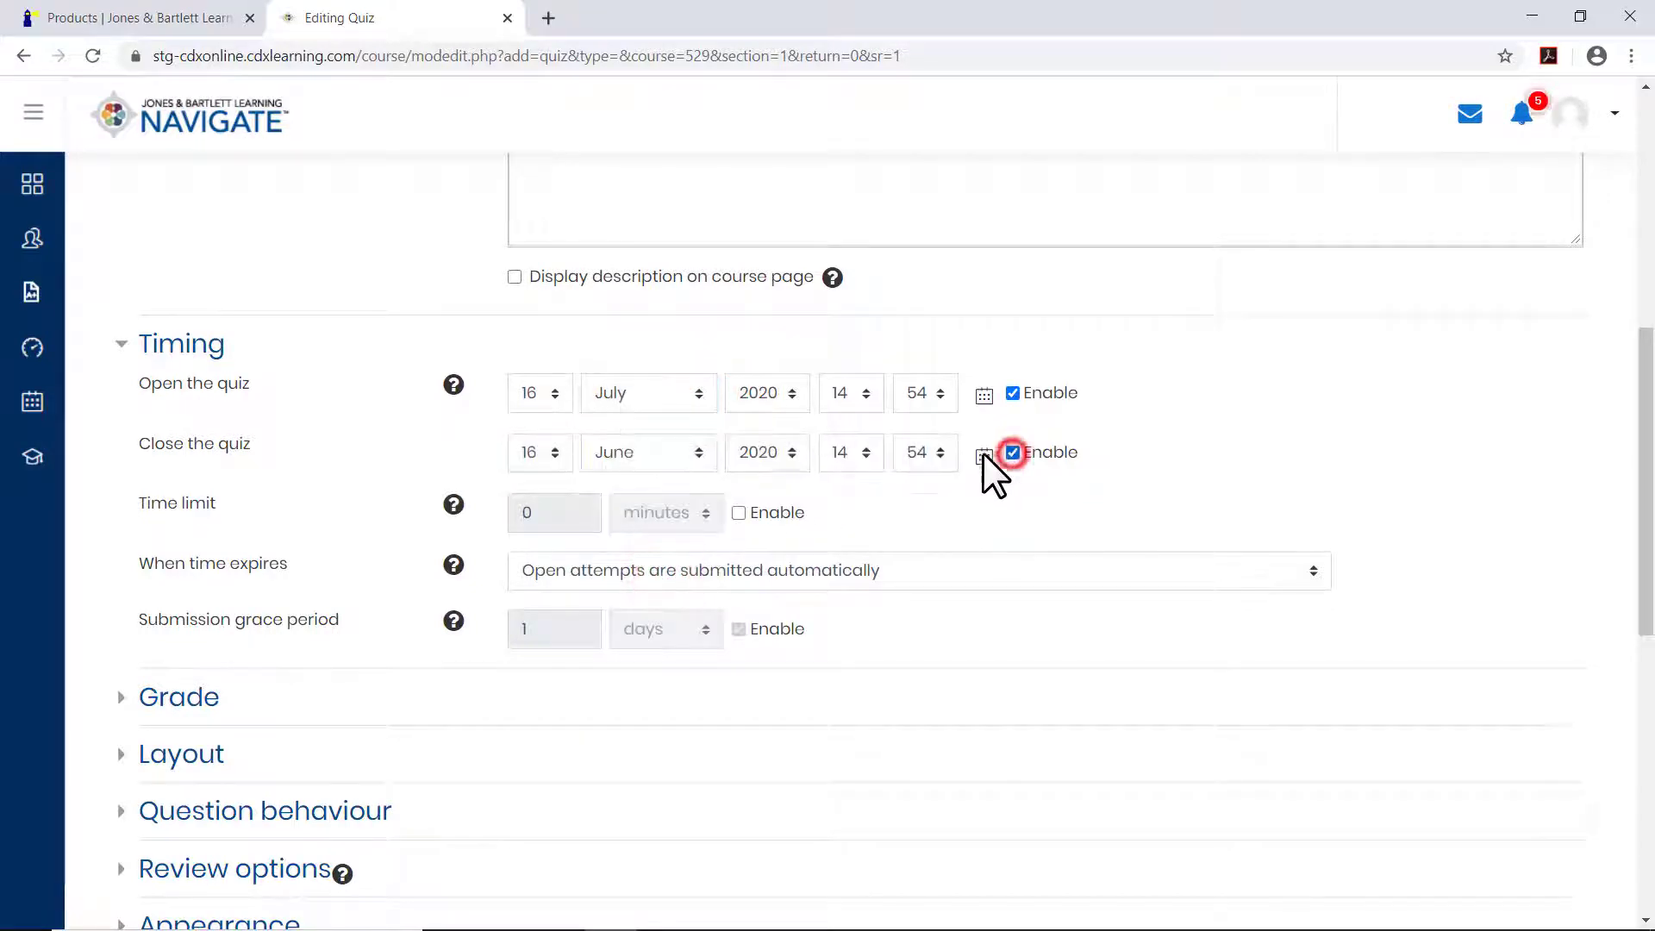
{"action": "left_click", "coordinate": [702, 453]}
{"action": "left_click", "coordinate": [657, 669]}
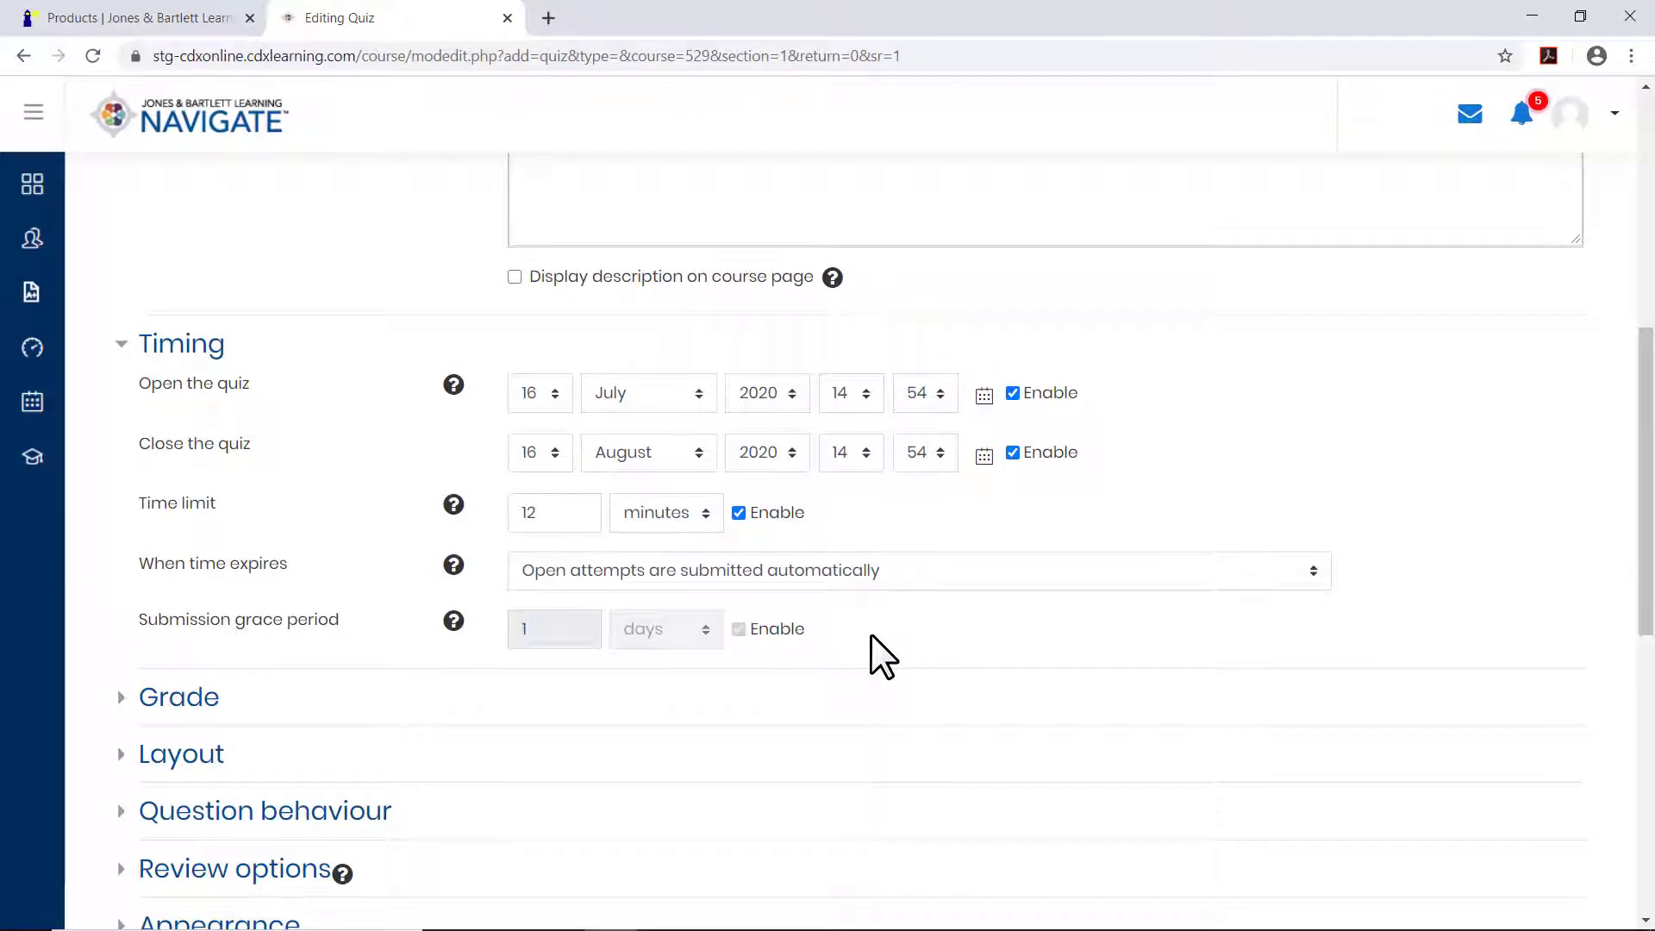
Set the quiz's grade to pass to 70 and keep Highest grade as the grading method.
{"action": "scroll", "coordinate": [871, 633], "scroll_direction": "down", "scroll_amount": 5}
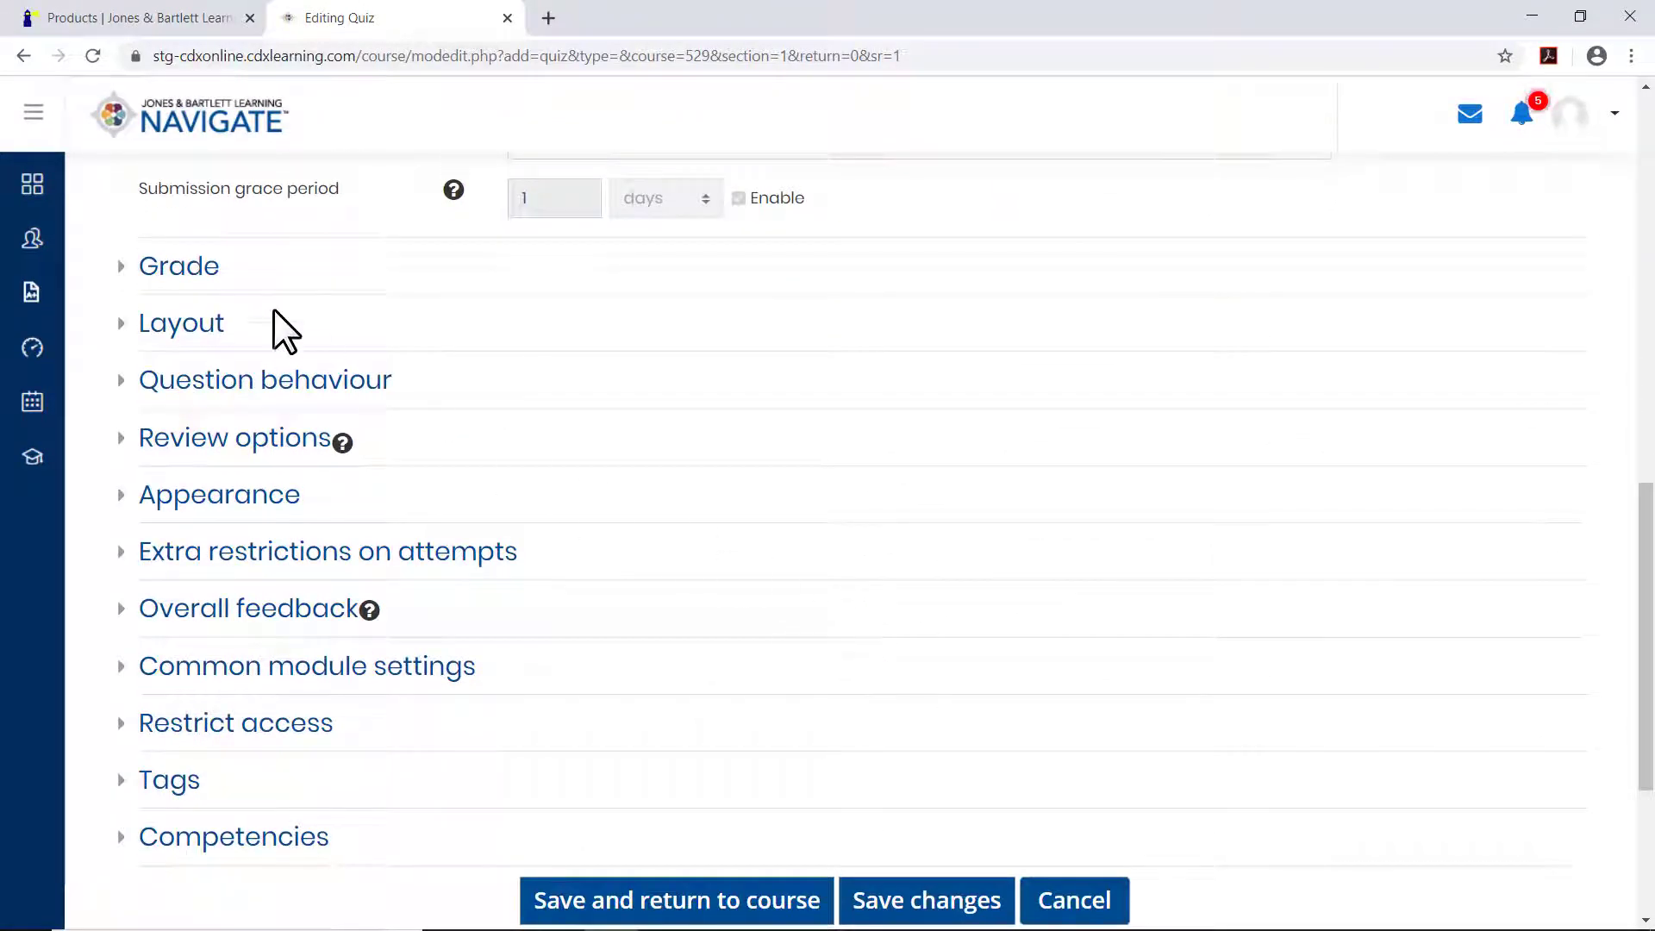
{"action": "left_click", "coordinate": [220, 278]}
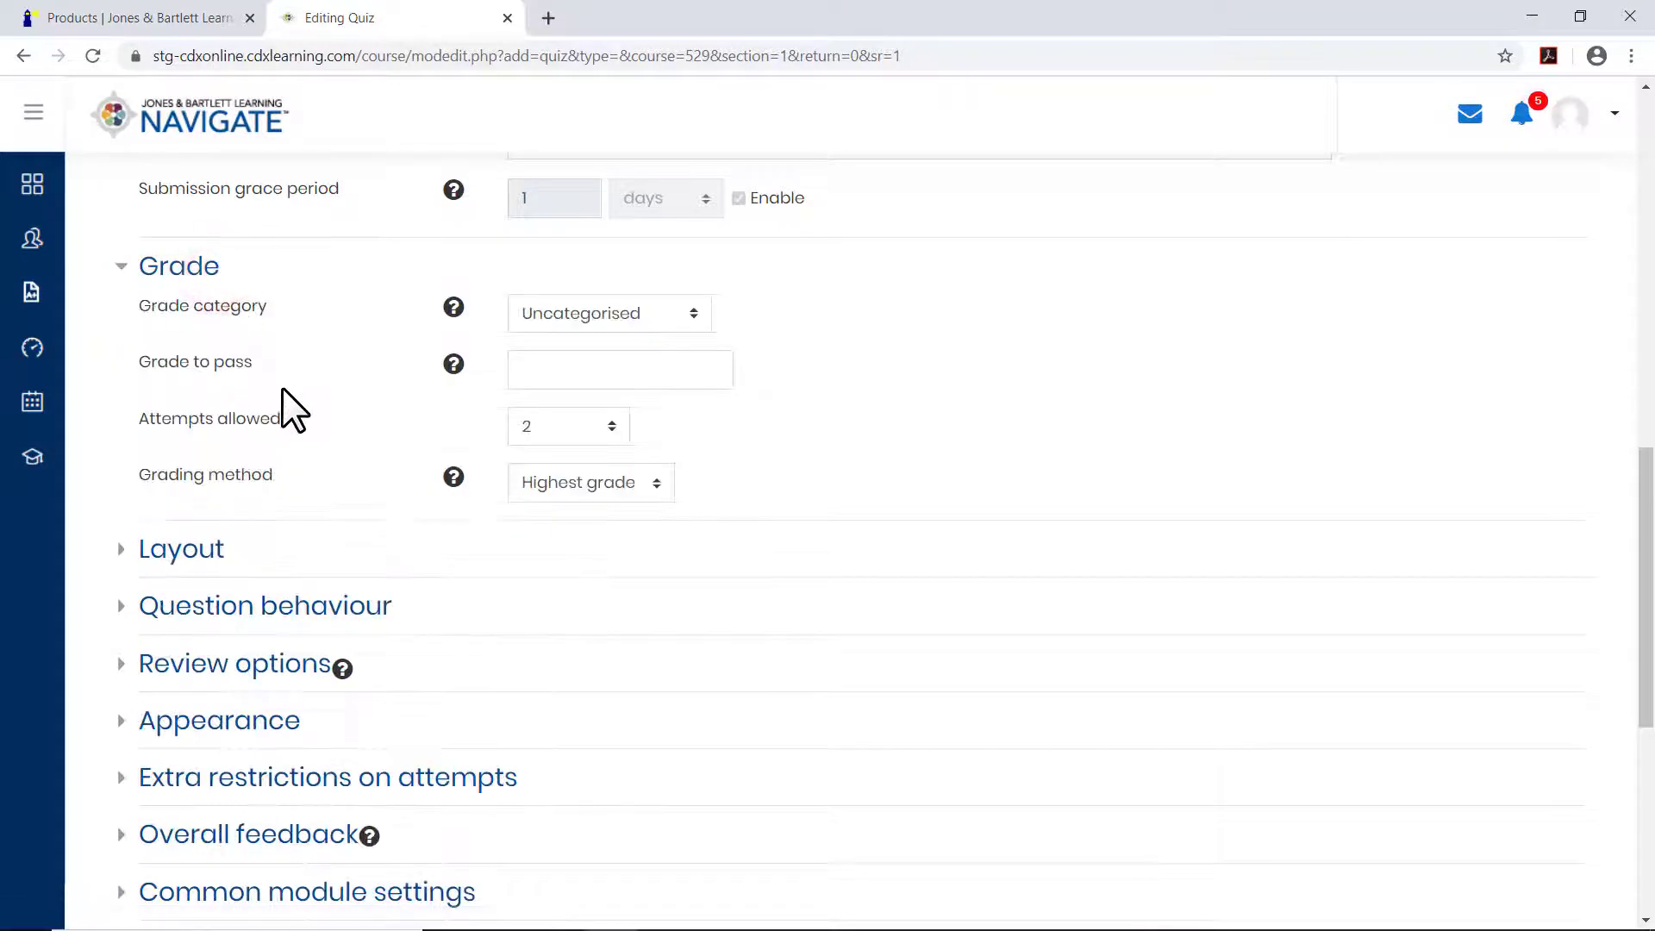
{"action": "left_click", "coordinate": [544, 369]}
{"action": "type", "text": "70"}
{"action": "left_click", "coordinate": [662, 484]}
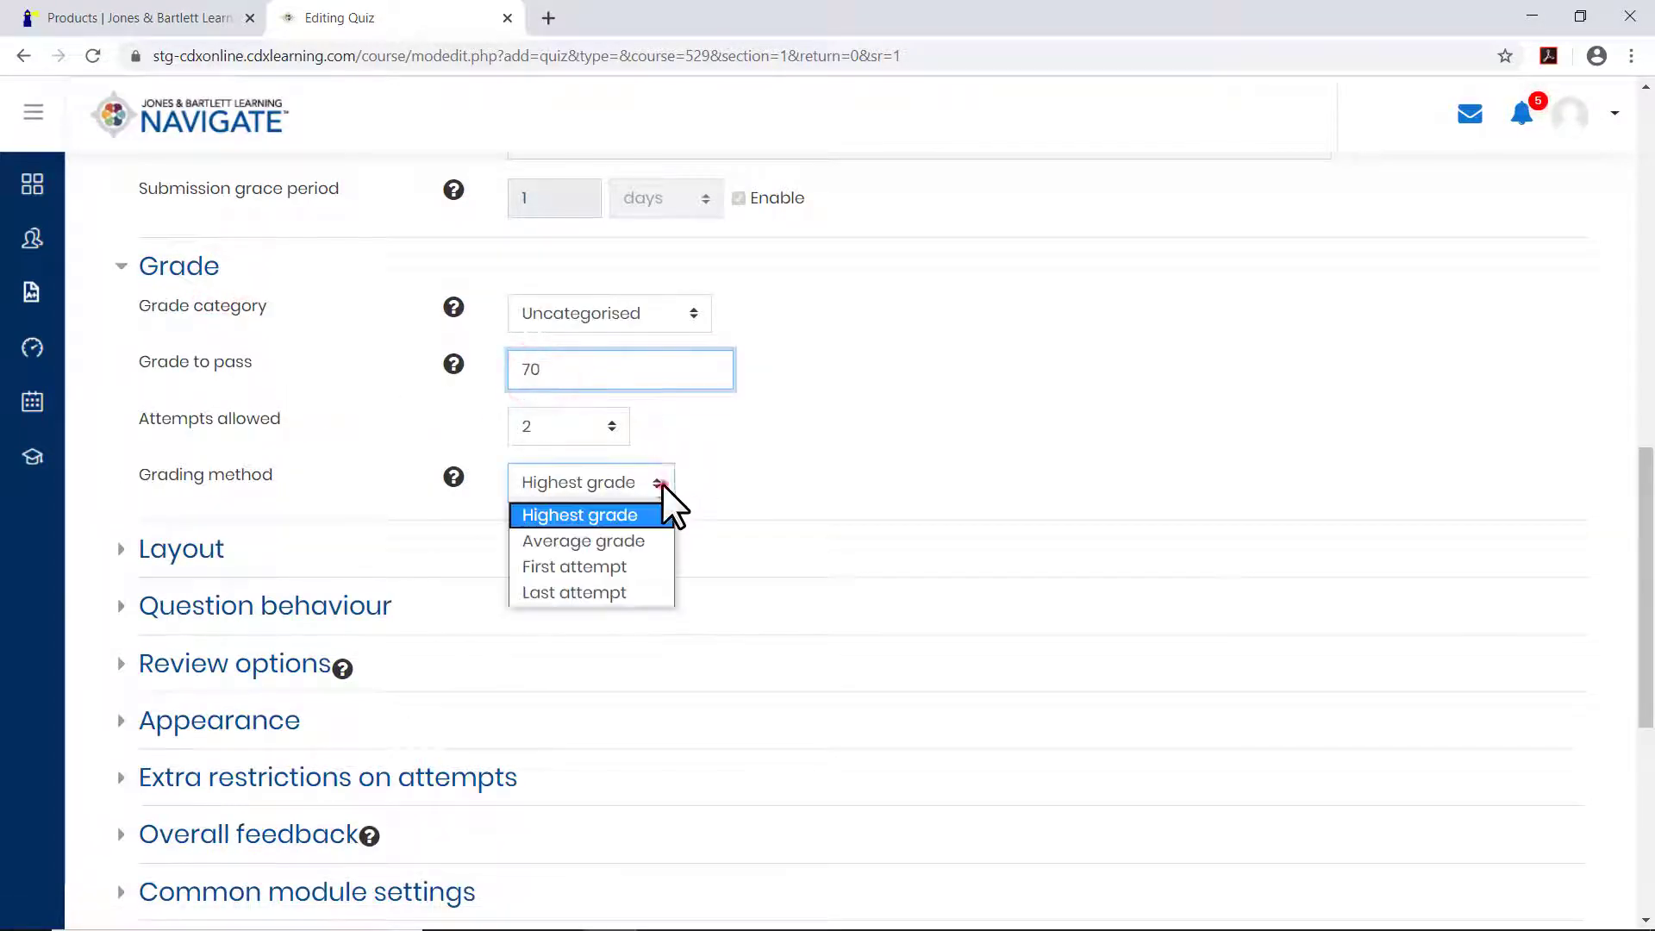
{"action": "left_click", "coordinate": [700, 478]}
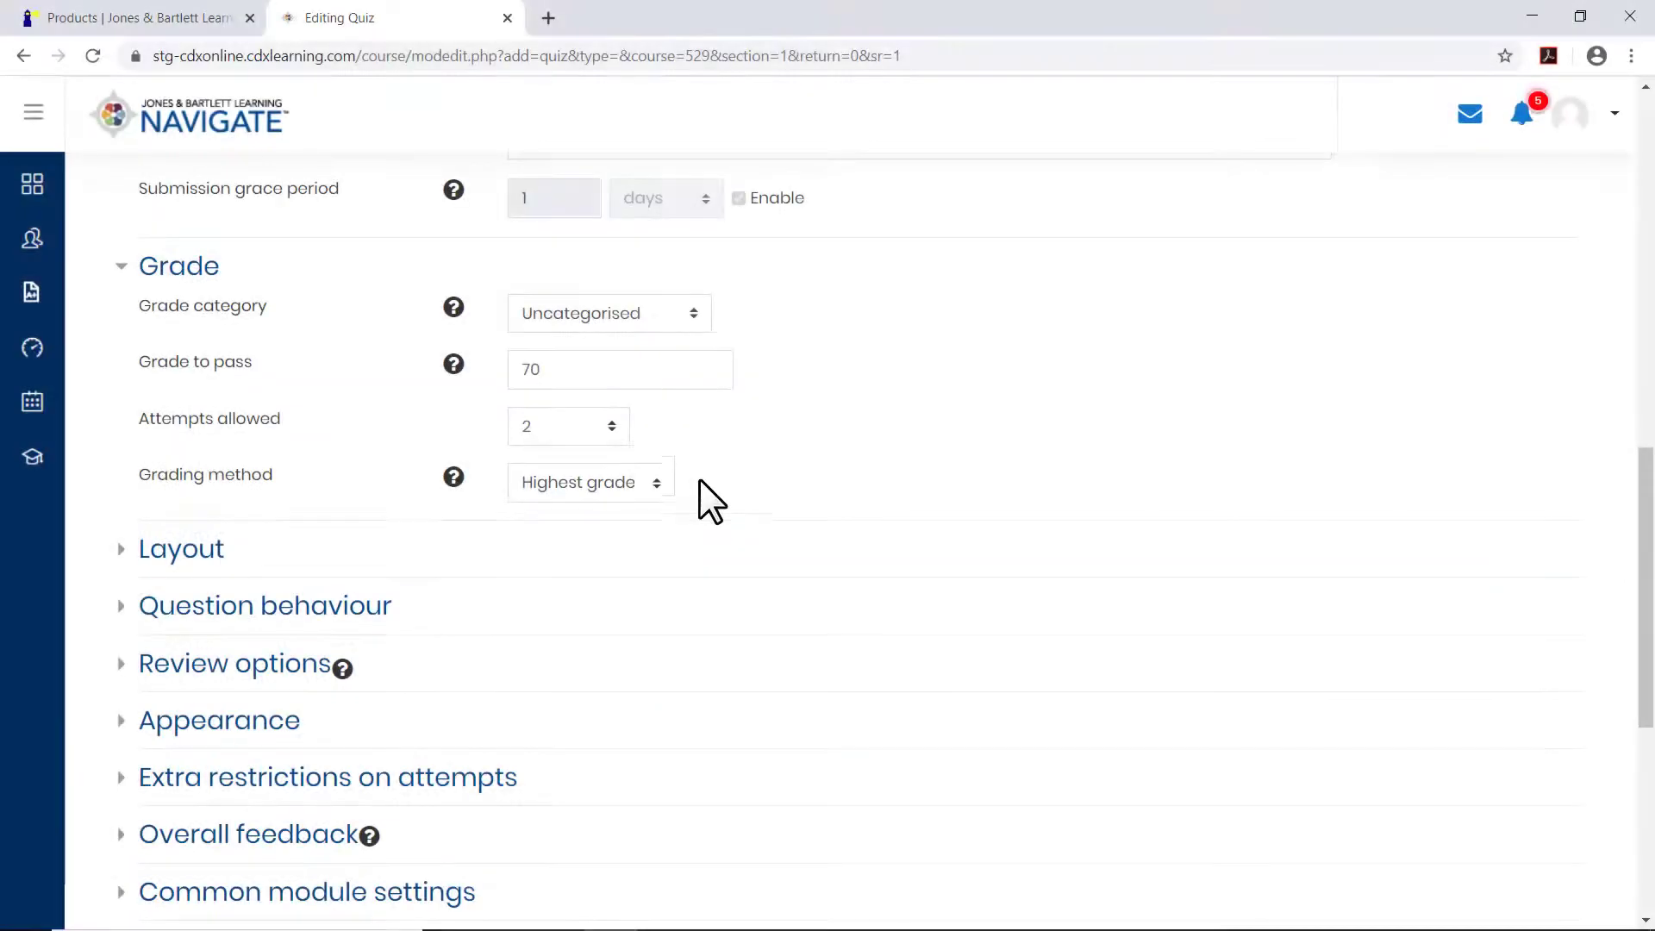
Look over the quiz's review options and save the quiz, displaying its page.
{"action": "scroll", "coordinate": [700, 479], "scroll_direction": "down", "scroll_amount": 2}
{"action": "scroll", "coordinate": [700, 479], "scroll_direction": "down", "scroll_amount": 2}
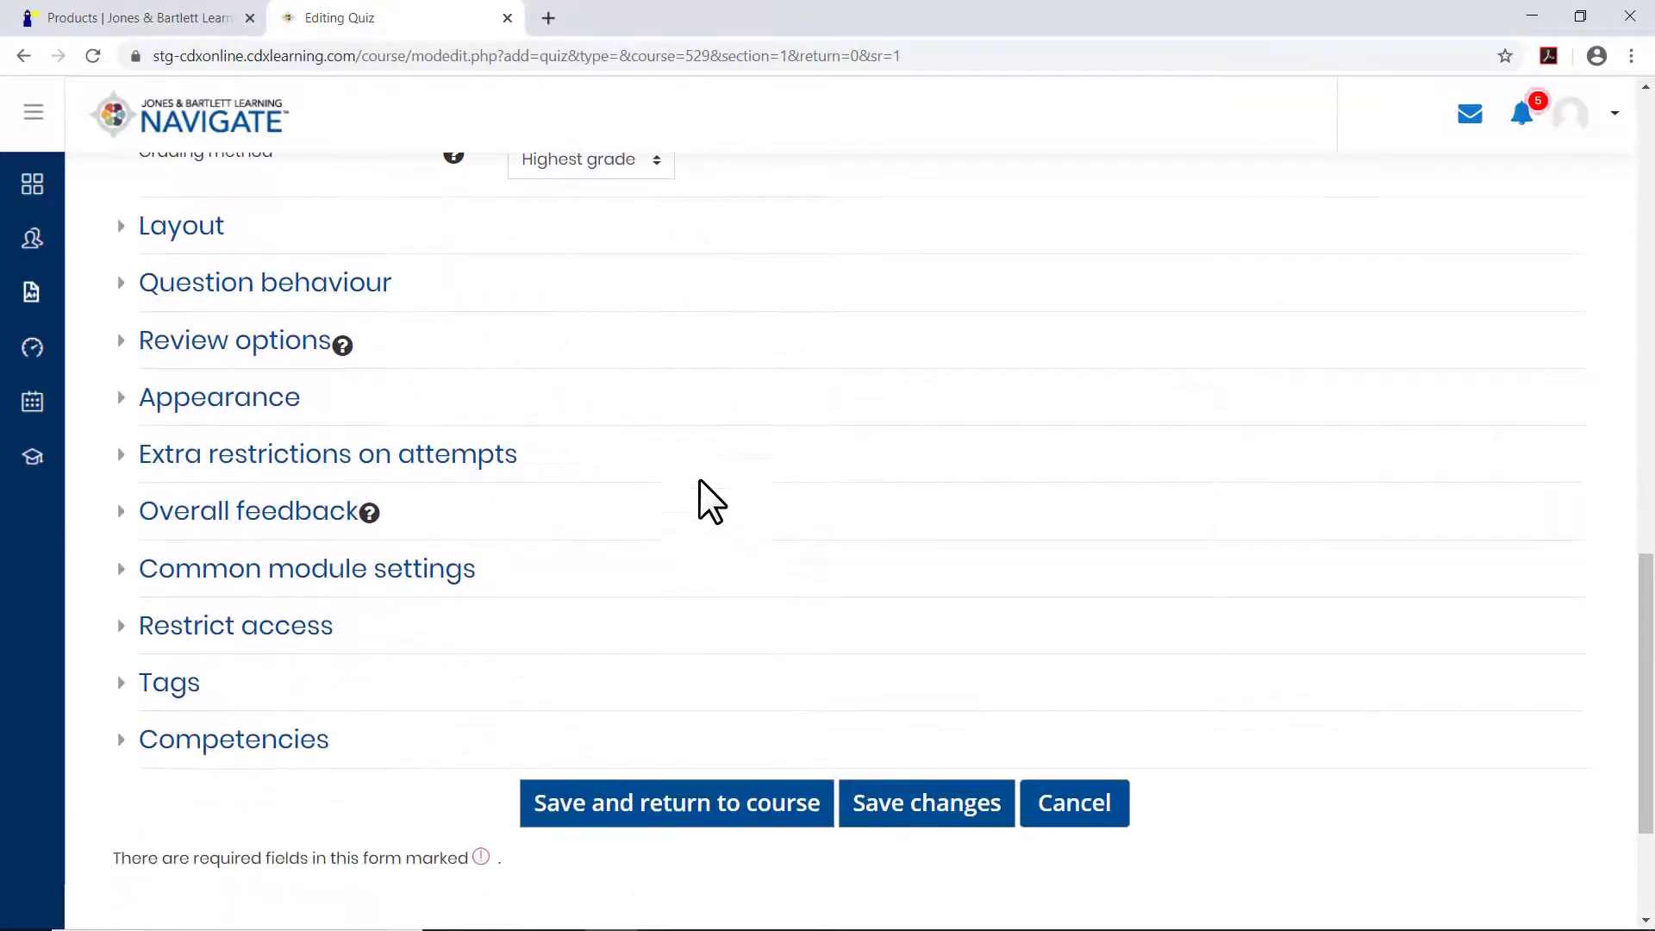
{"action": "left_click", "coordinate": [314, 349]}
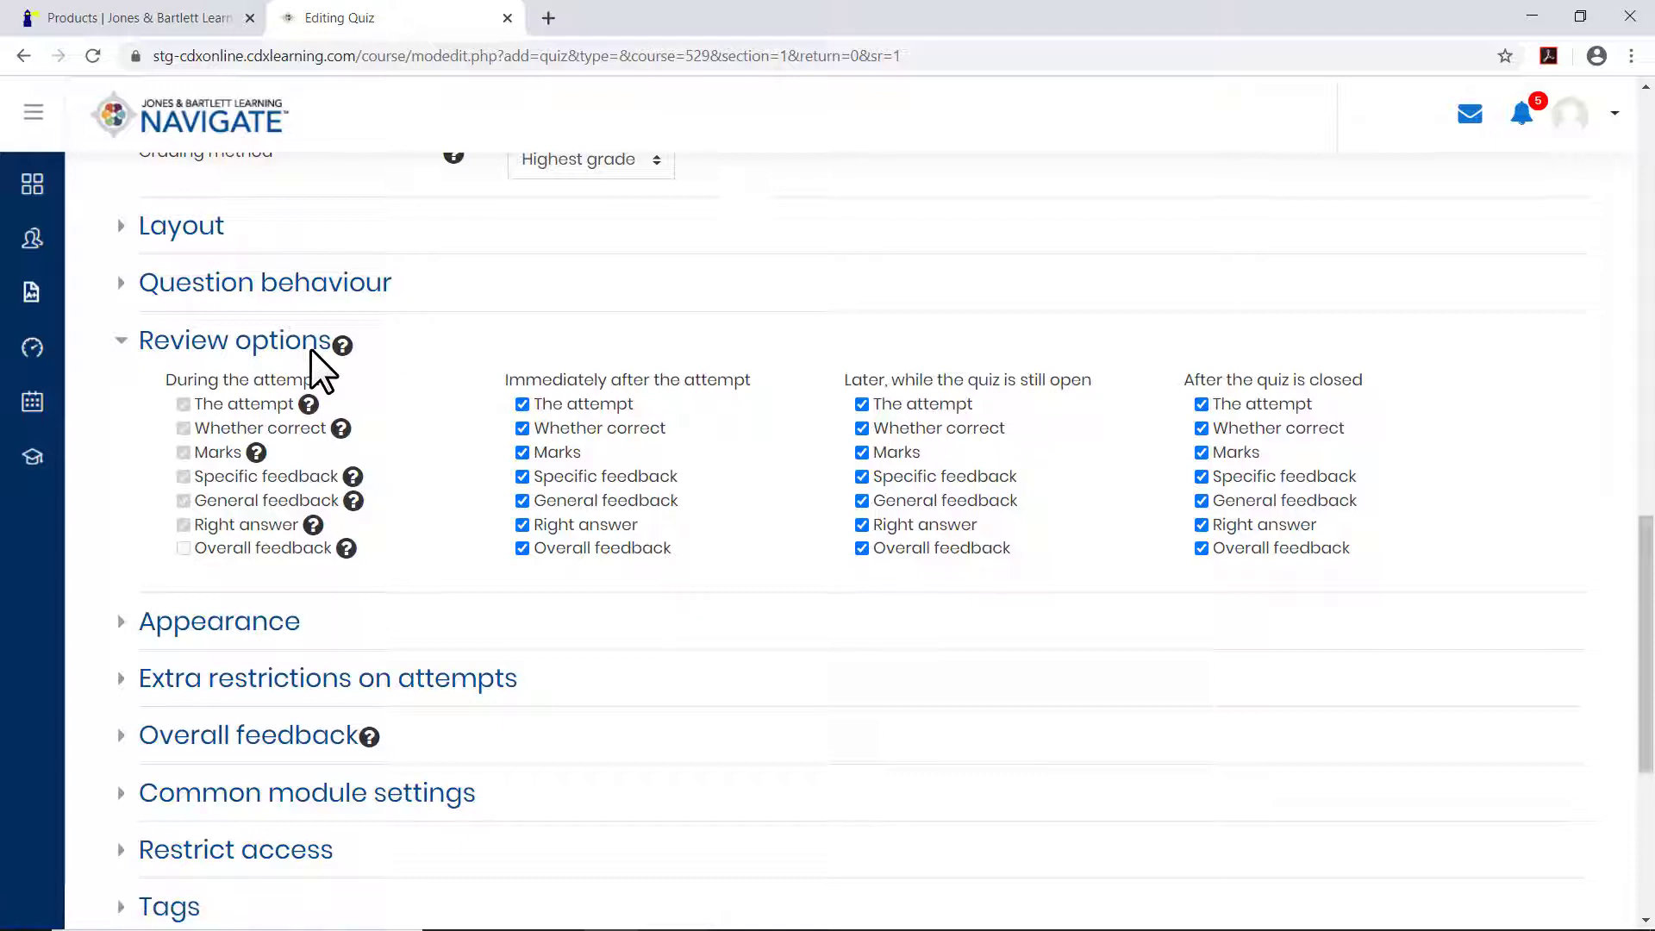
{"action": "scroll", "coordinate": [743, 650], "scroll_direction": "down", "scroll_amount": 1}
{"action": "scroll", "coordinate": [743, 651], "scroll_direction": "down", "scroll_amount": 4}
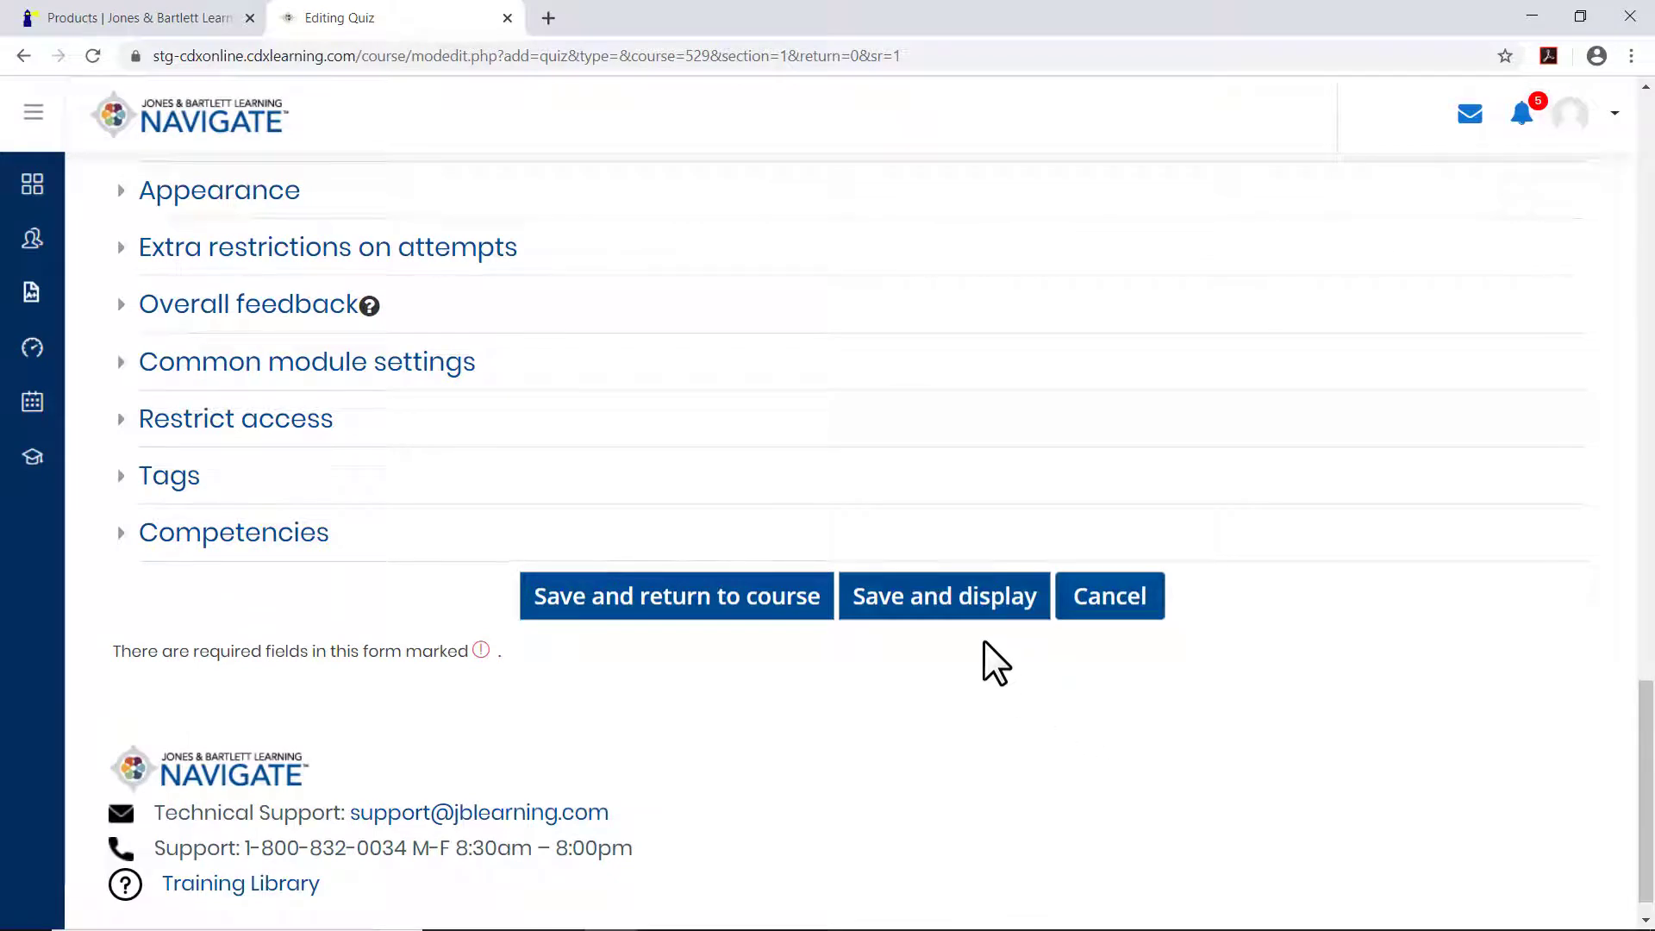
{"action": "left_click", "coordinate": [969, 611]}
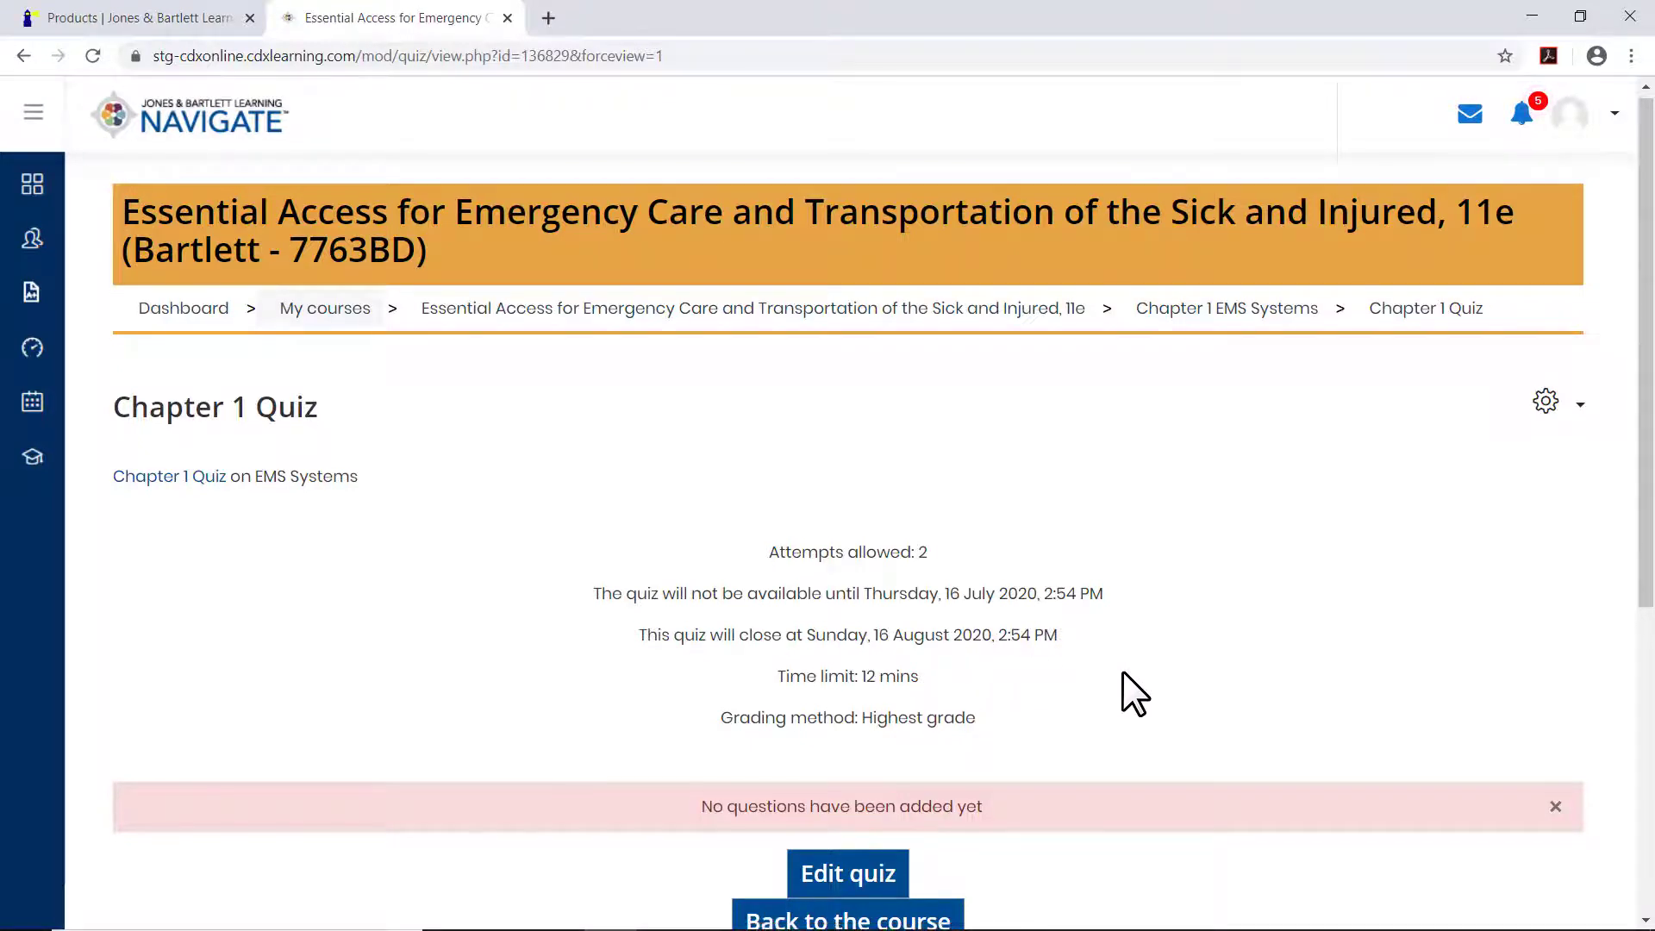
Open the quiz for editing and add the question "What is EMS Systems" with the text "Select the correct selection from the list".
{"action": "scroll", "coordinate": [1121, 673], "scroll_direction": "down", "scroll_amount": 2}
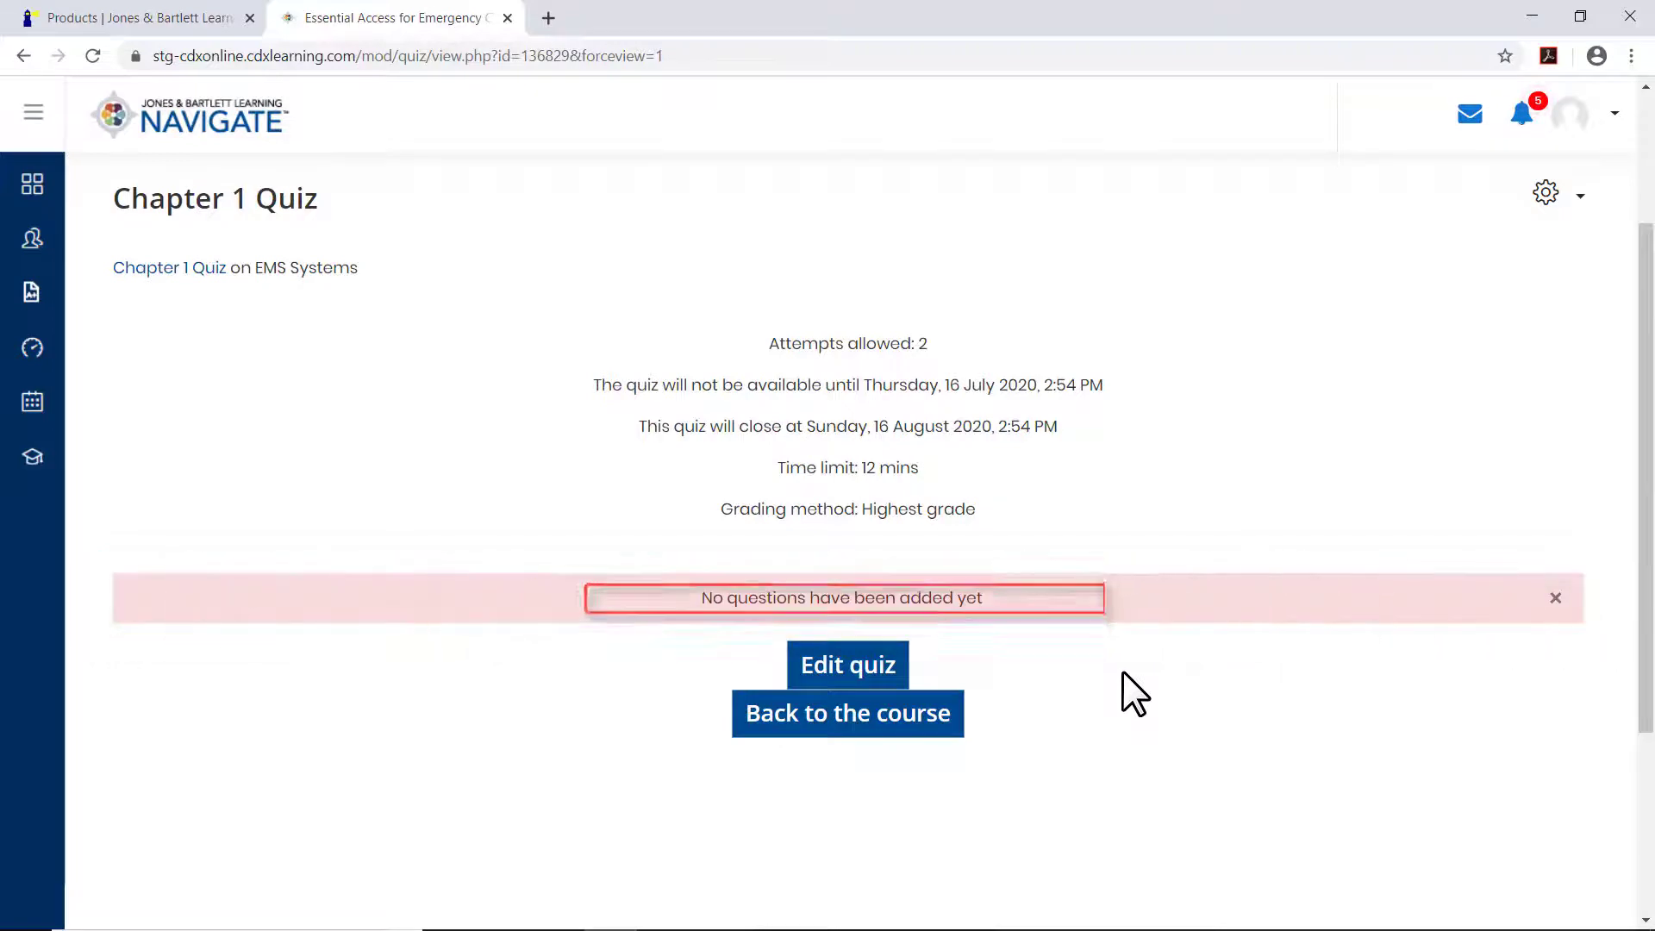
{"action": "left_click", "coordinate": [896, 671]}
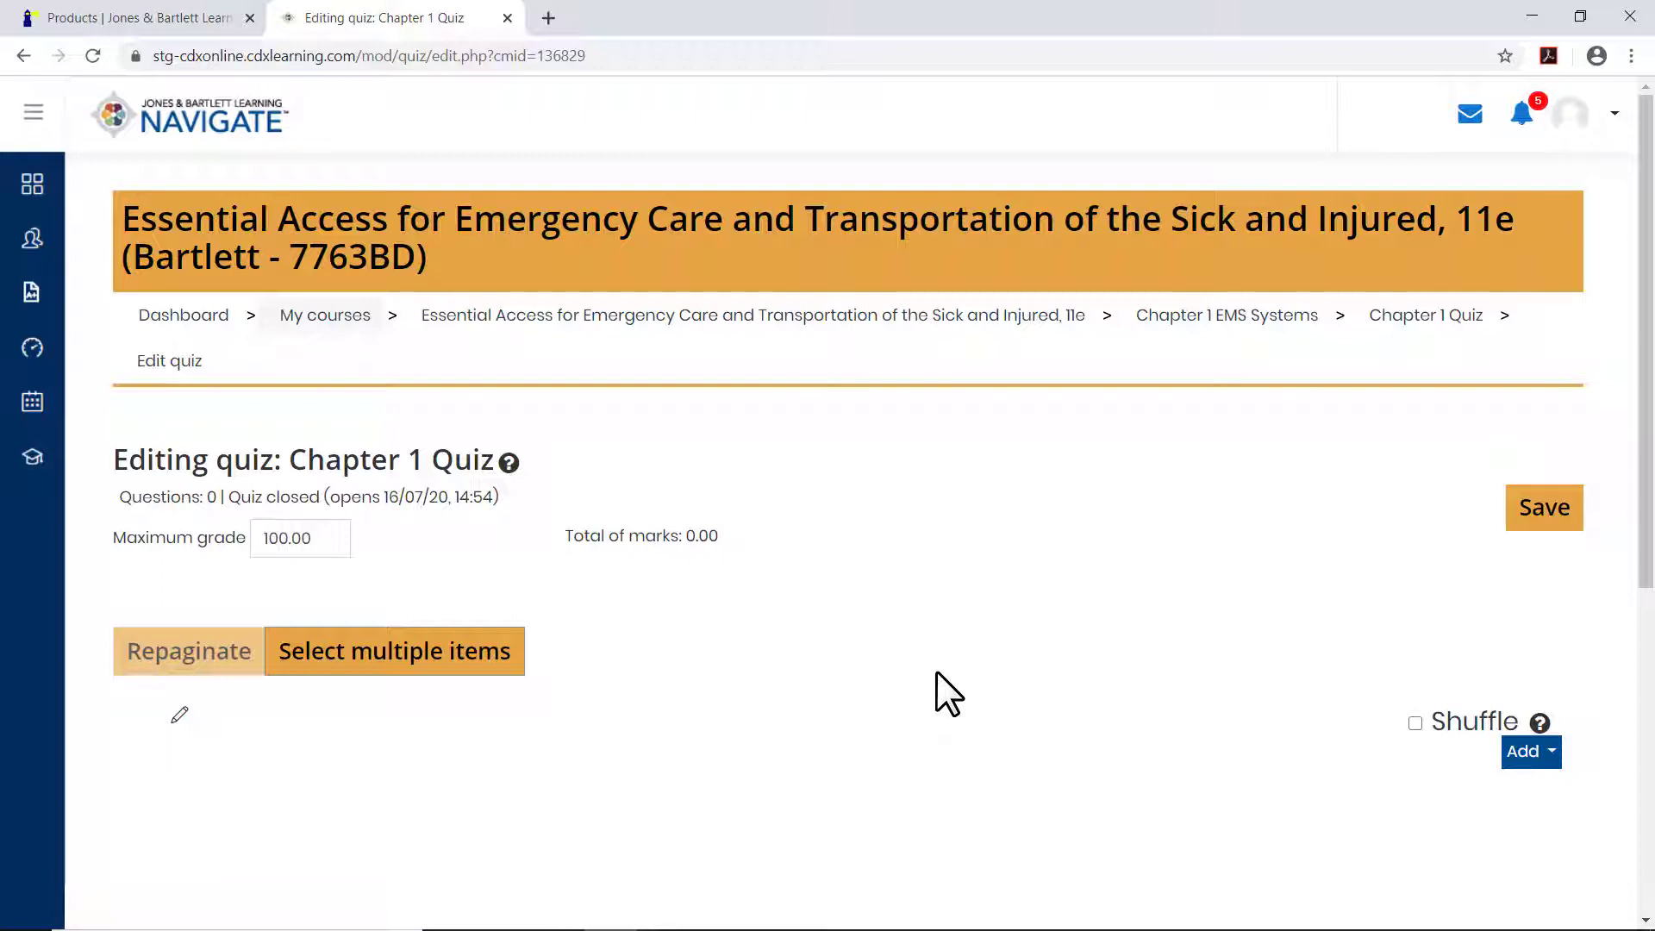
{"action": "left_click", "coordinate": [1520, 753]}
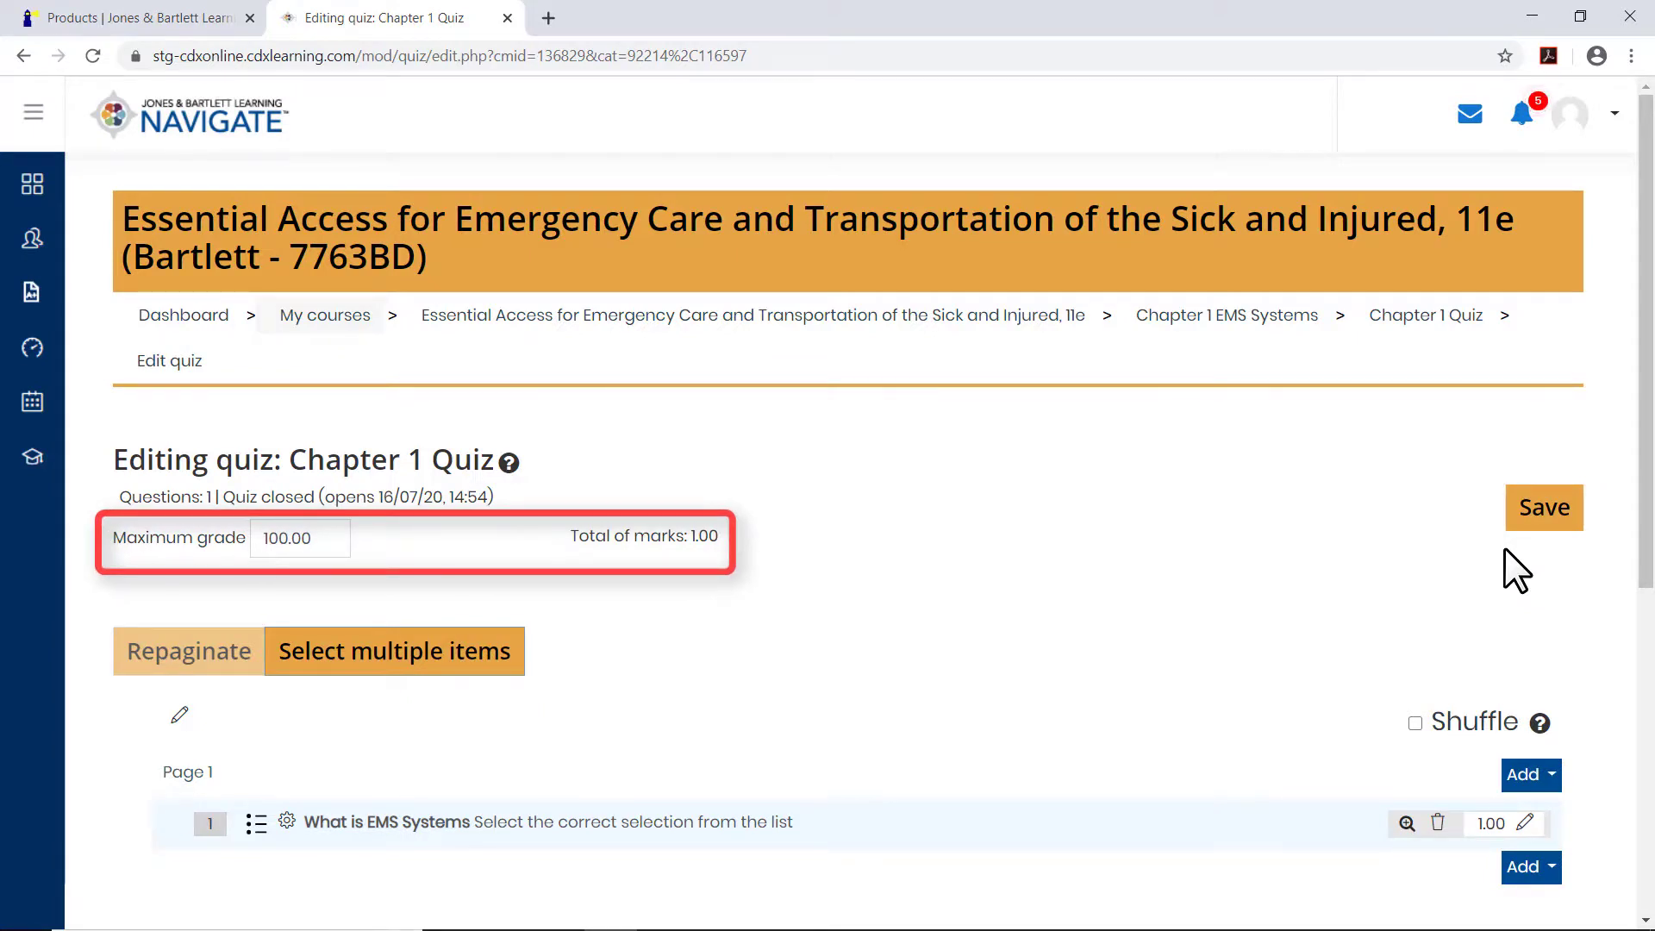
Return to the Chapter 1 EMS Systems section and view the new quiz at the end of its activity list.
{"action": "left_click", "coordinate": [1249, 317]}
{"action": "left_click_drag", "start_coordinate": [1646, 362], "coordinate": [1630, 784]}
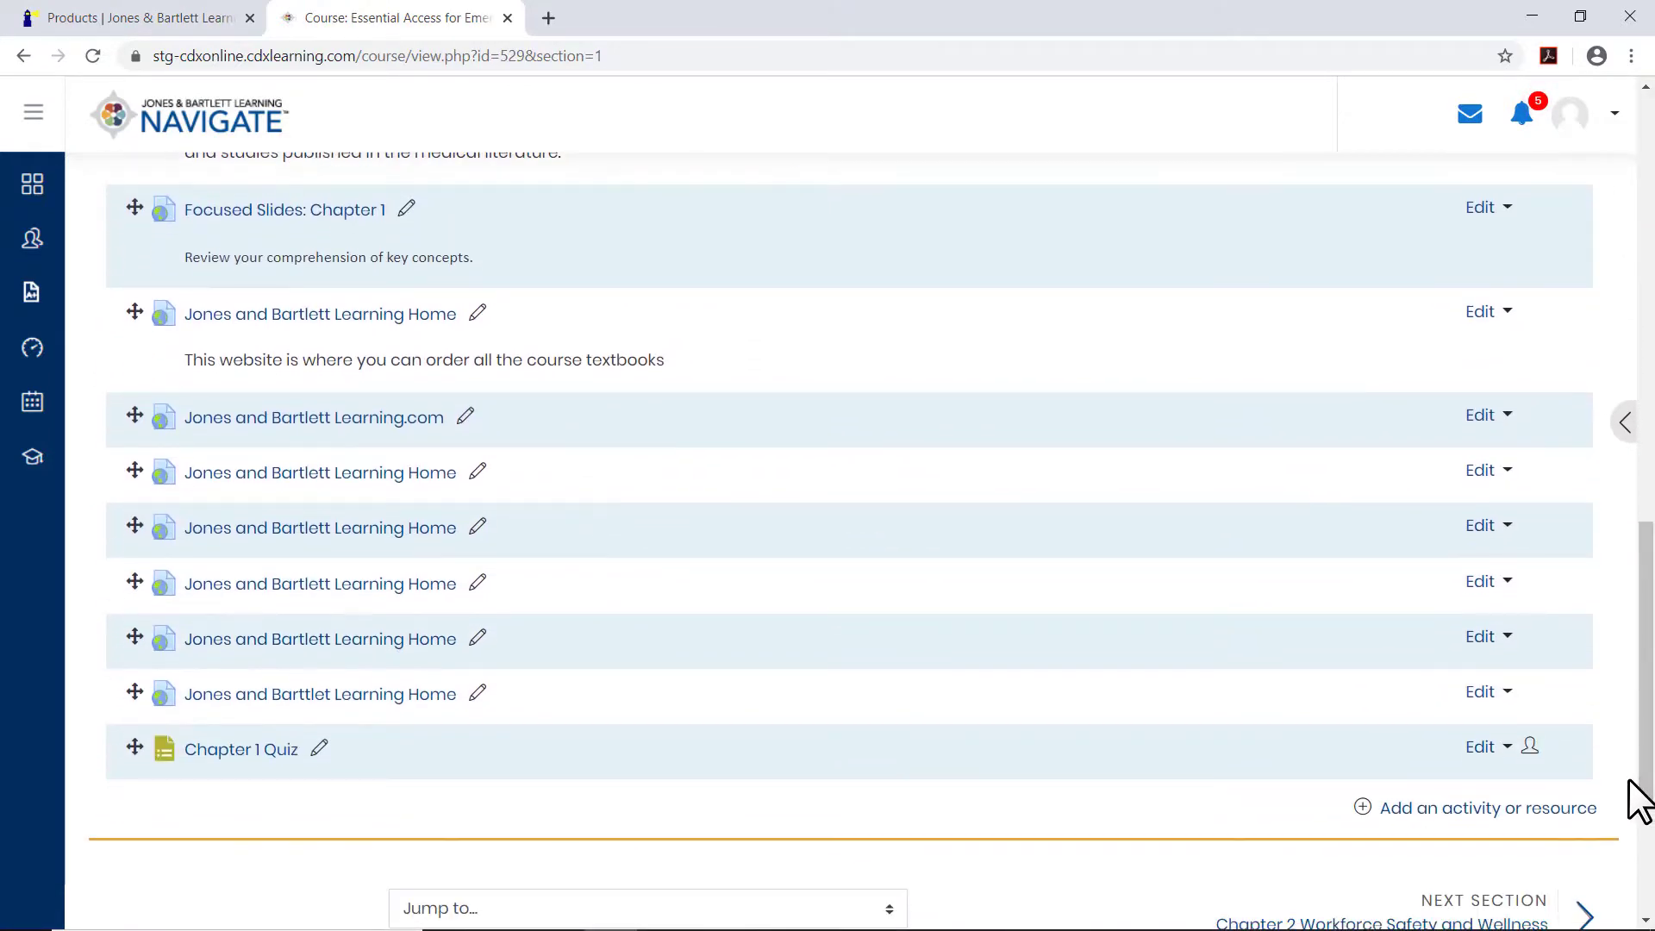